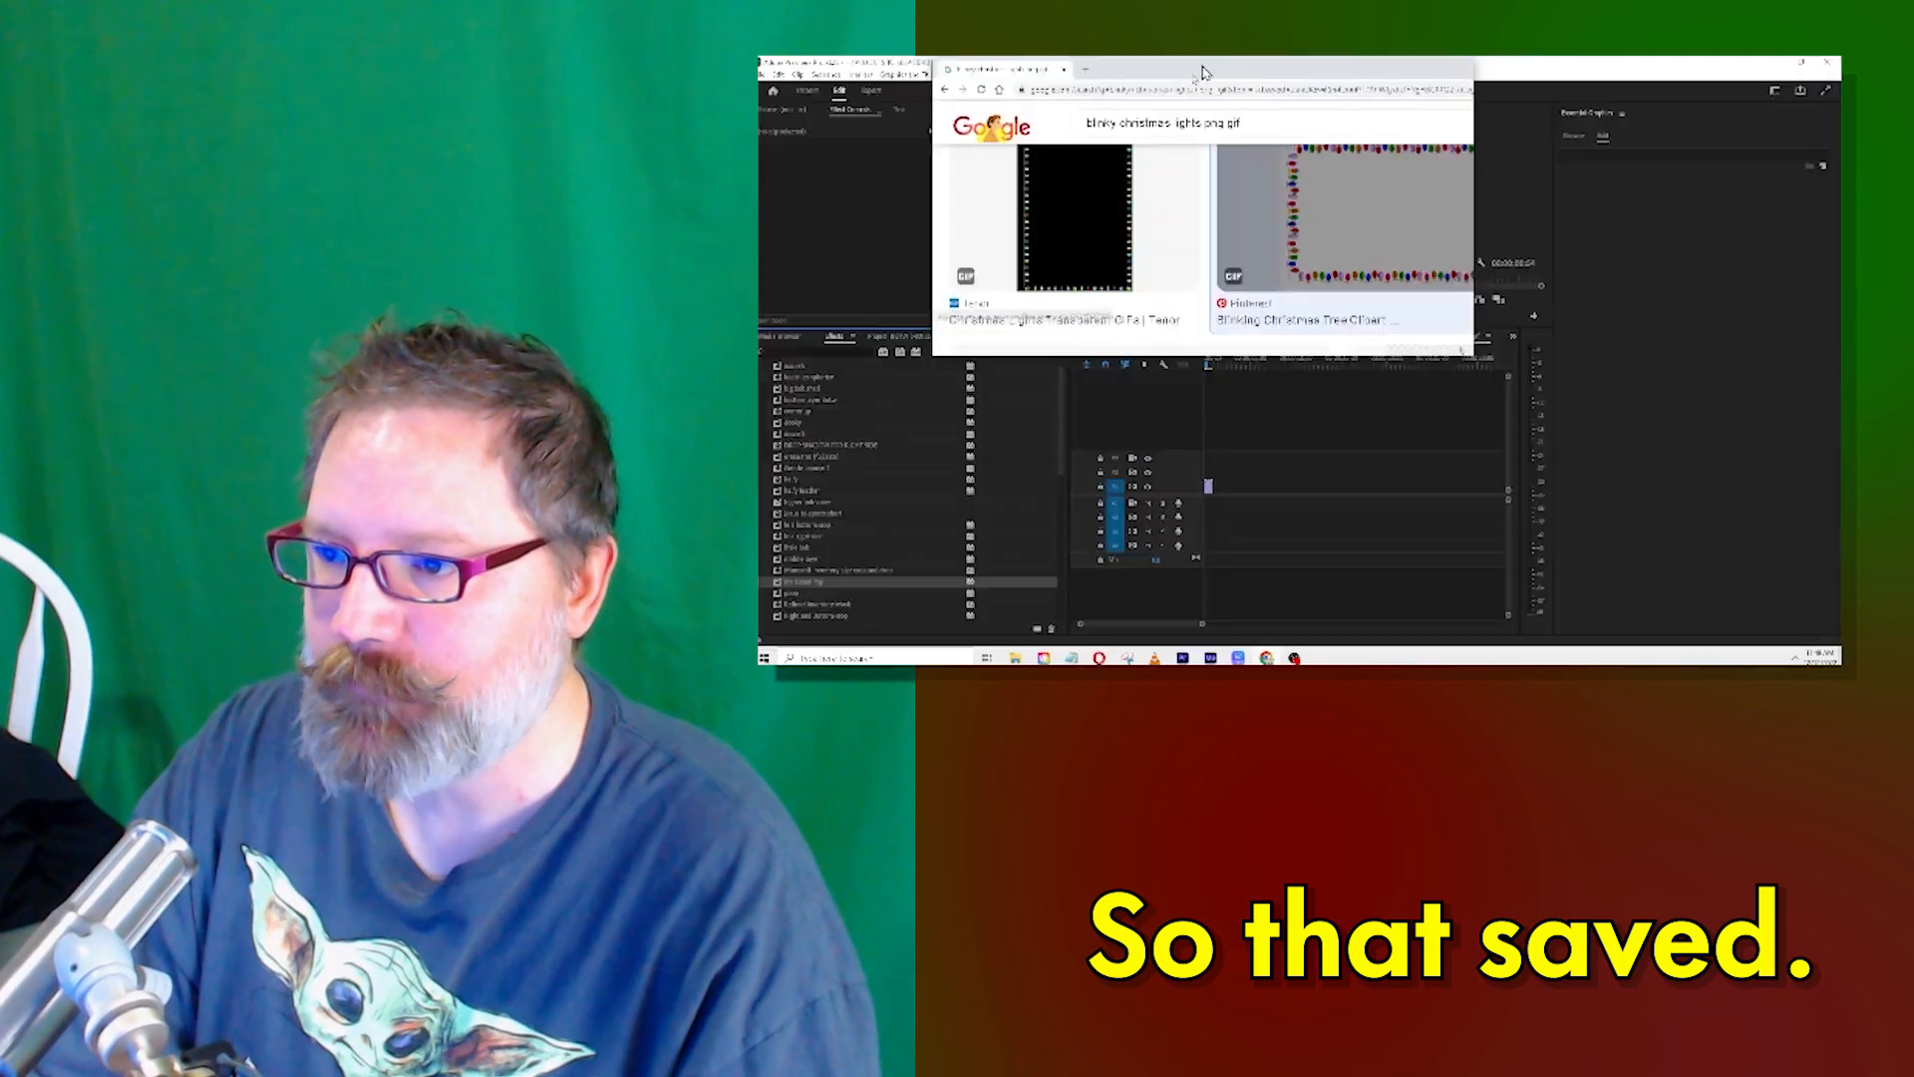
Undo the earlier clip placement and put the saved Christmas lights GIF at the start of track V1, with the playhead at the beginning
click(899, 659)
key(Escape)
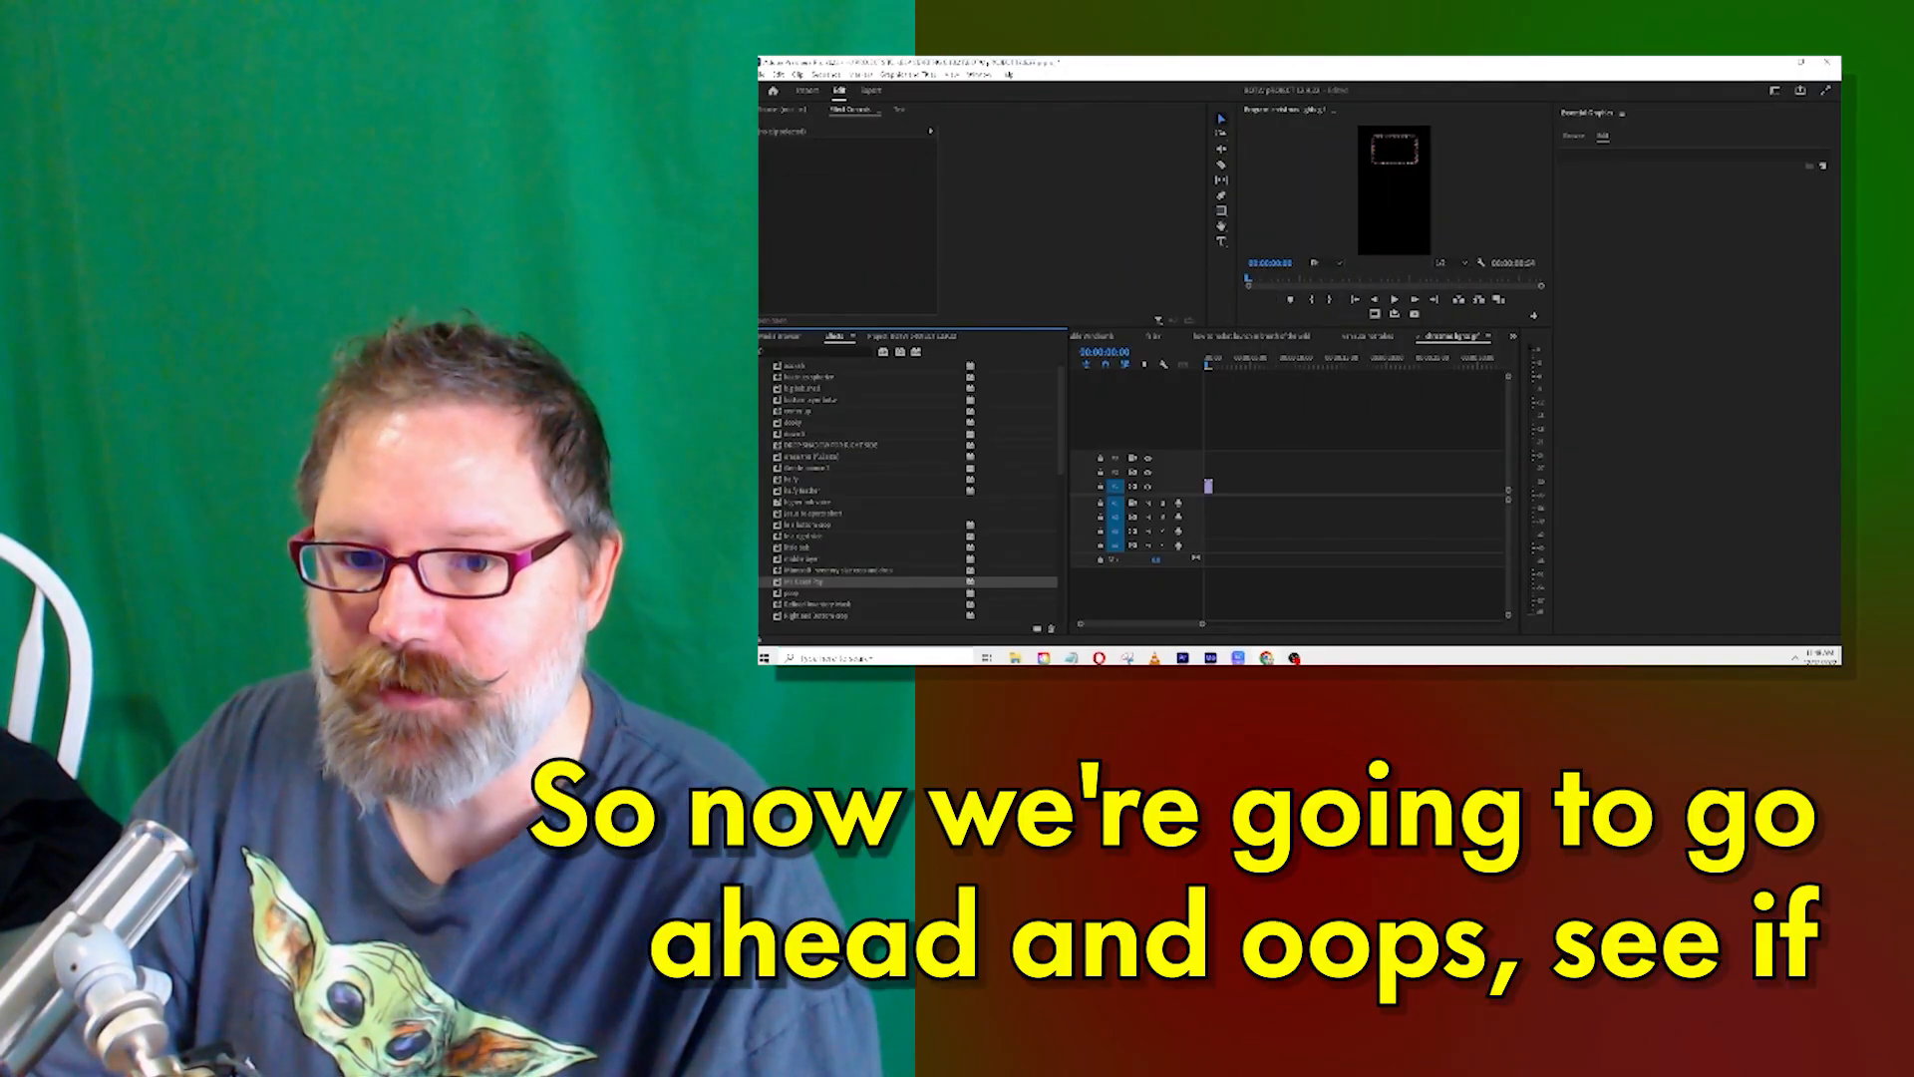
key(ctrl+z)
click(830, 654)
key(Escape)
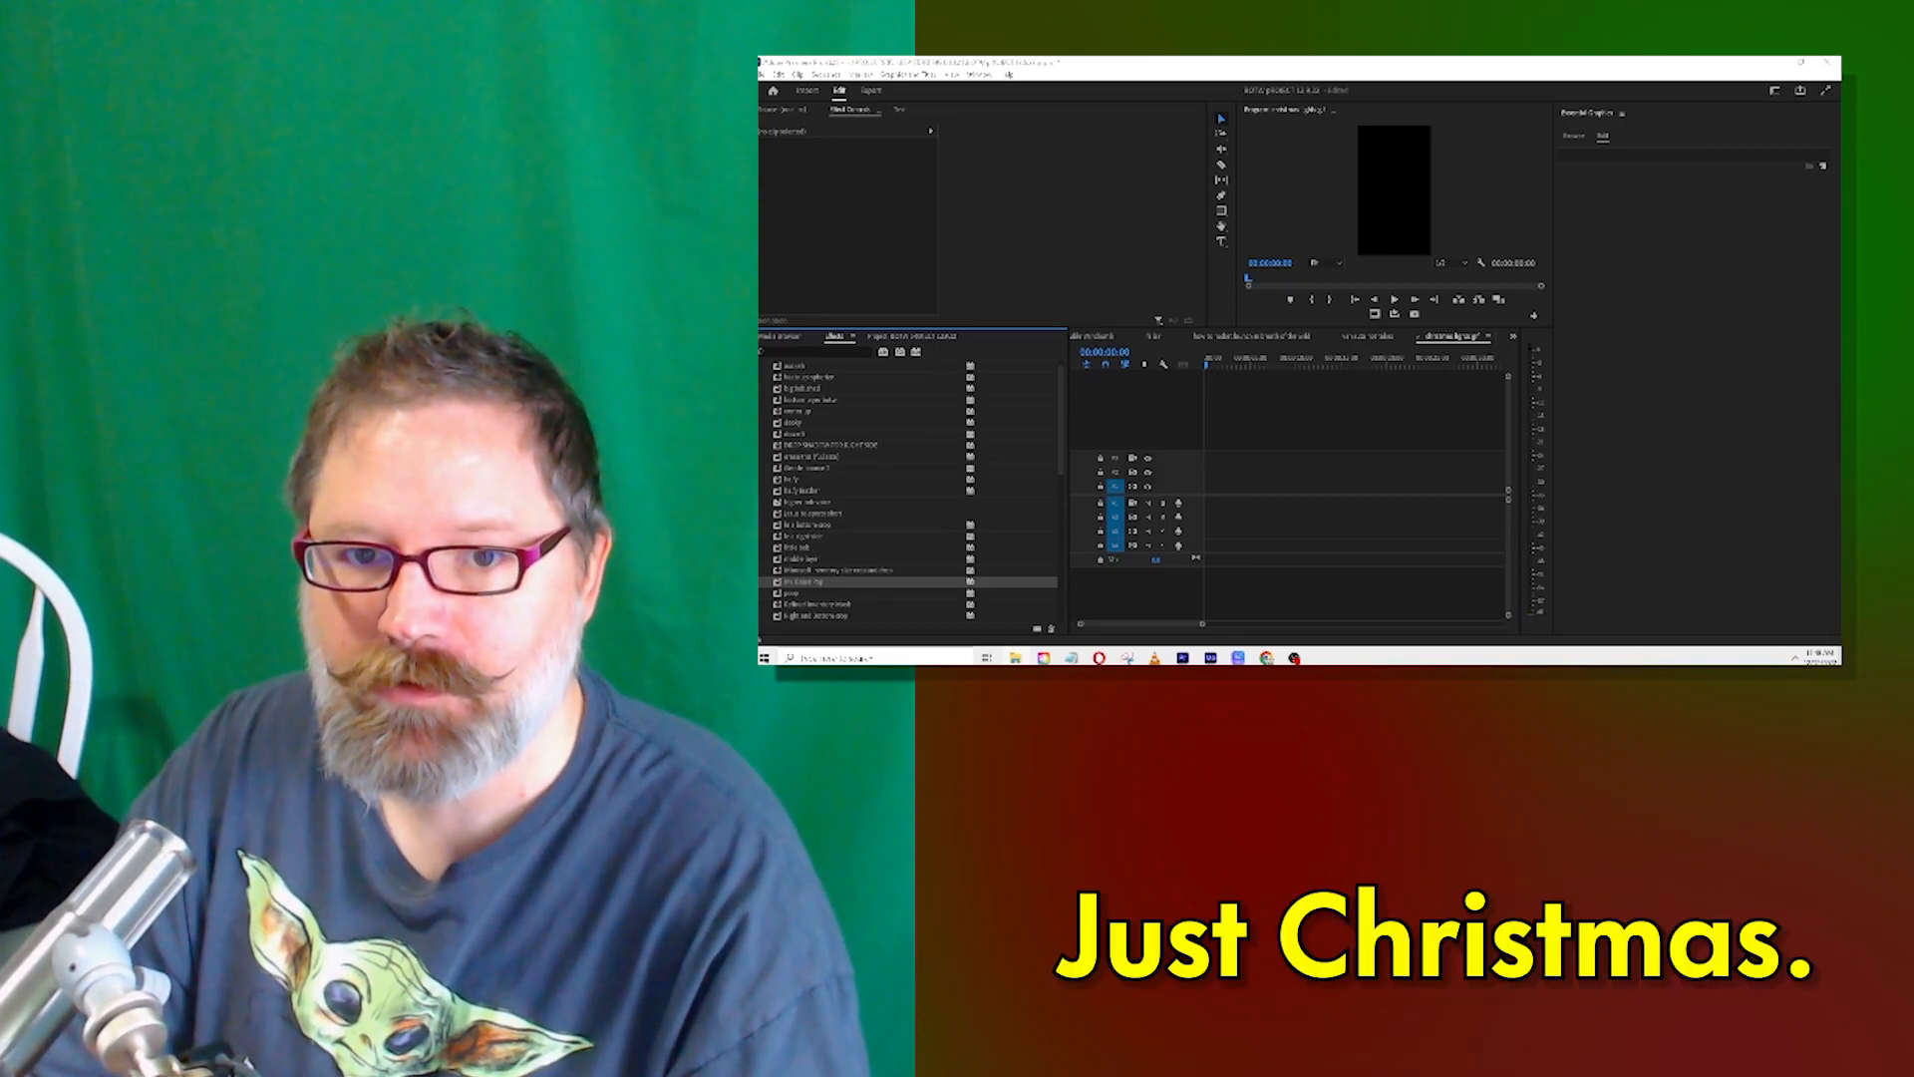
drag(805, 191, 1209, 487)
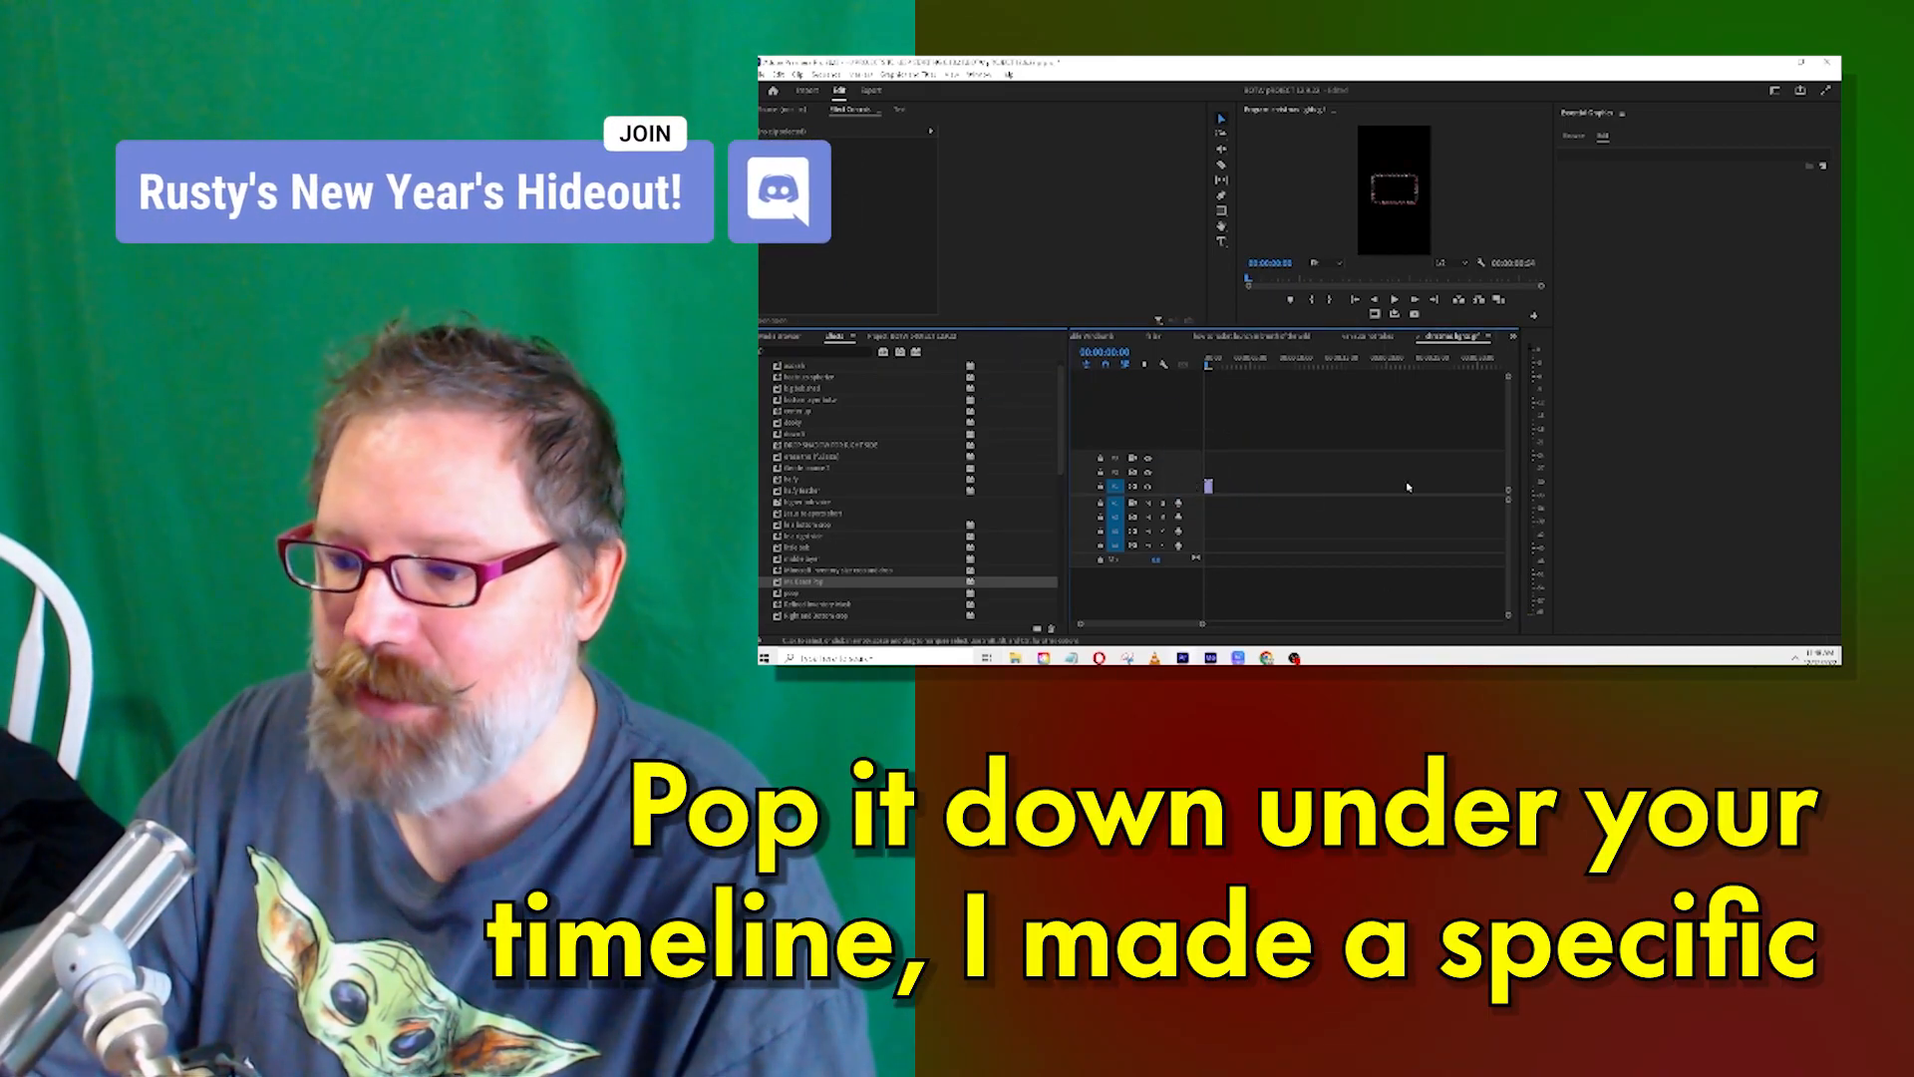
drag(1264, 369, 1201, 385)
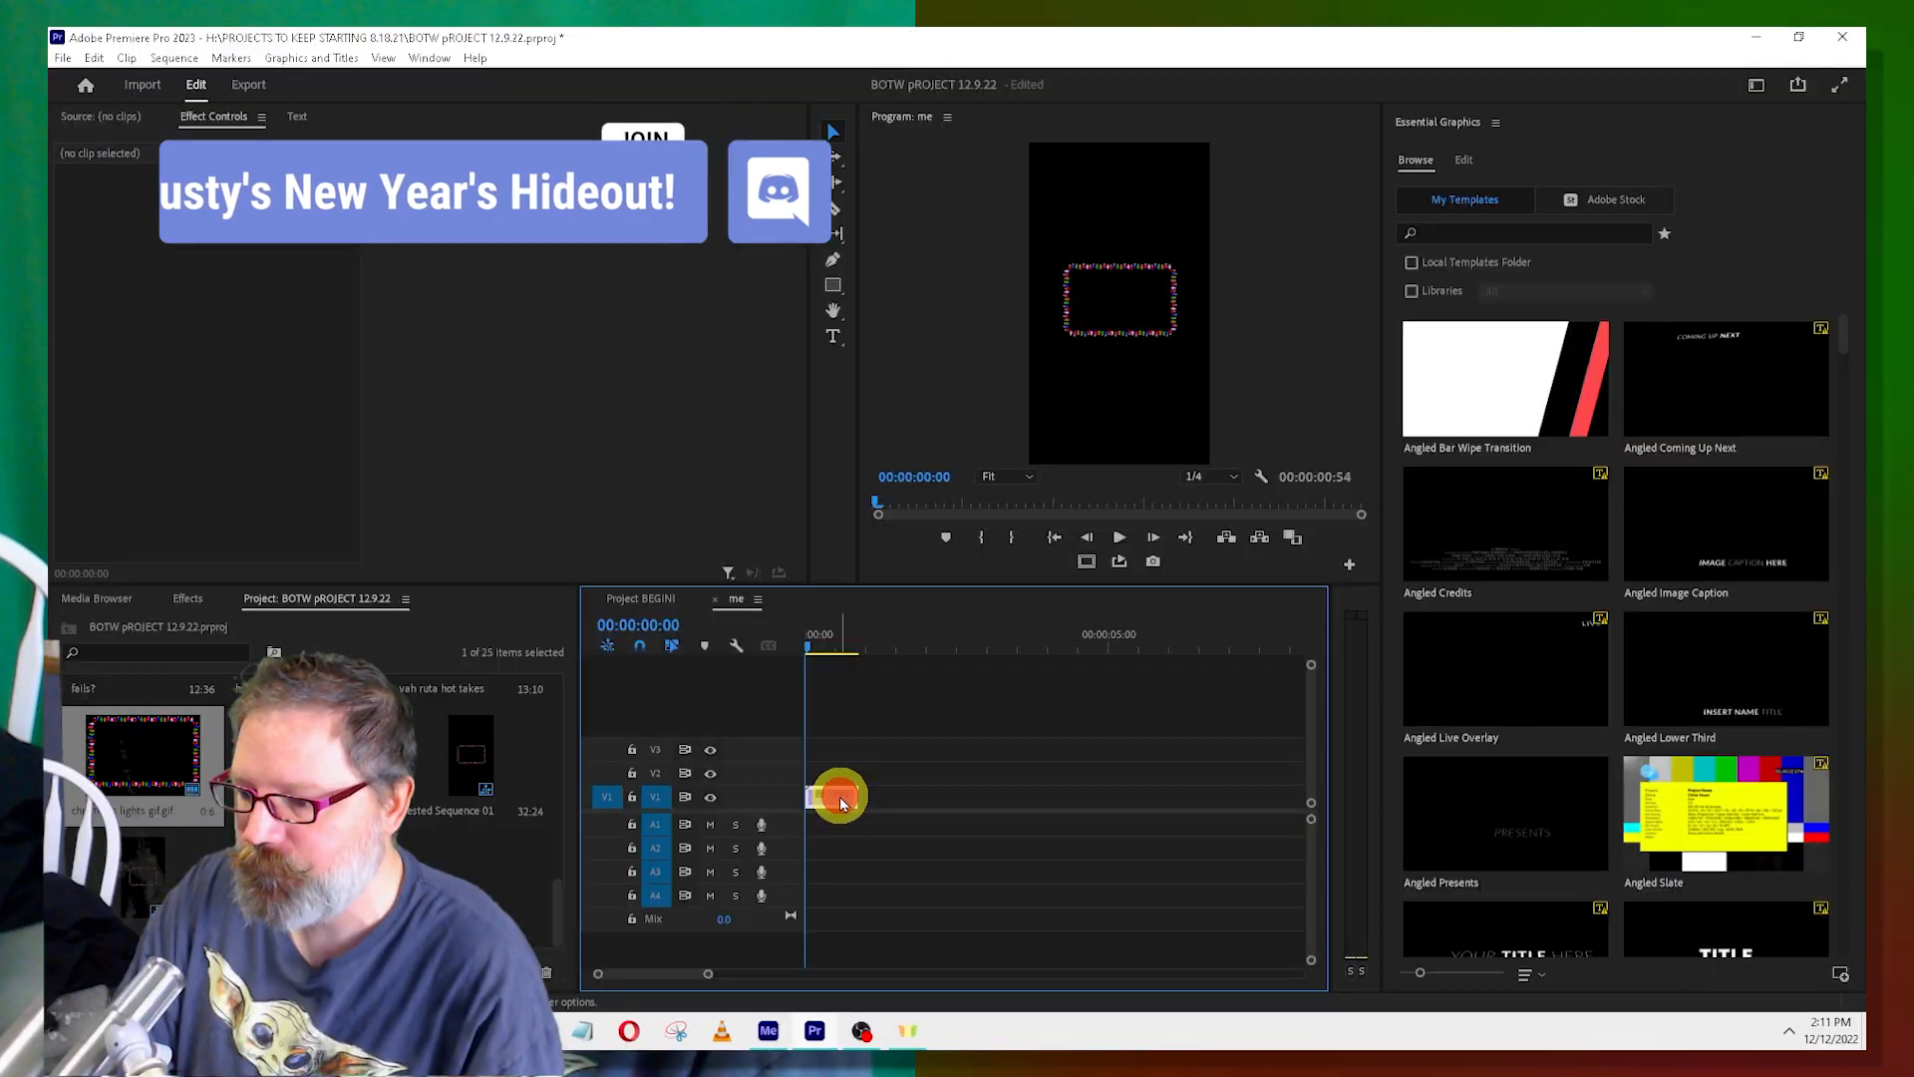
Duplicate the lights GIF clip three times along V1, select all four clips and close the gaps between them
click(1208, 487)
drag(839, 803, 1222, 796)
drag(1236, 682, 853, 891)
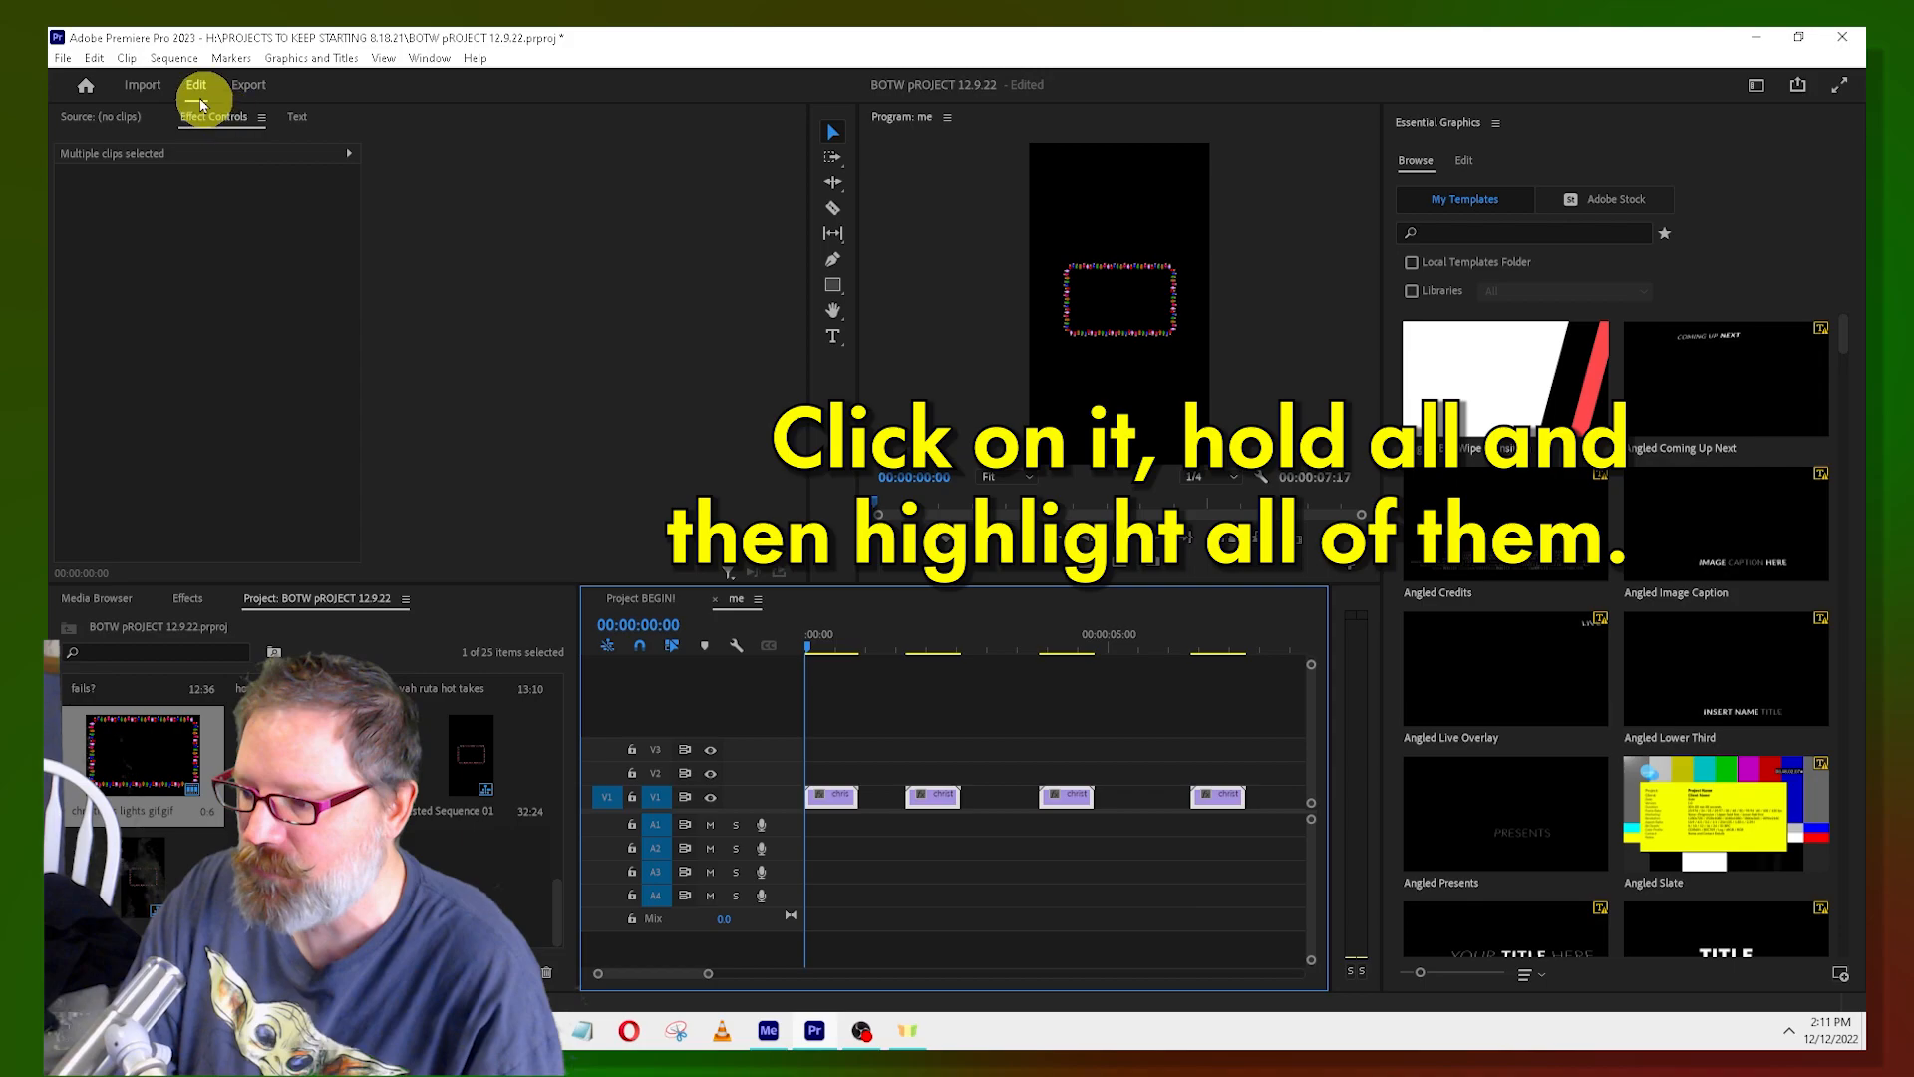
click(172, 59)
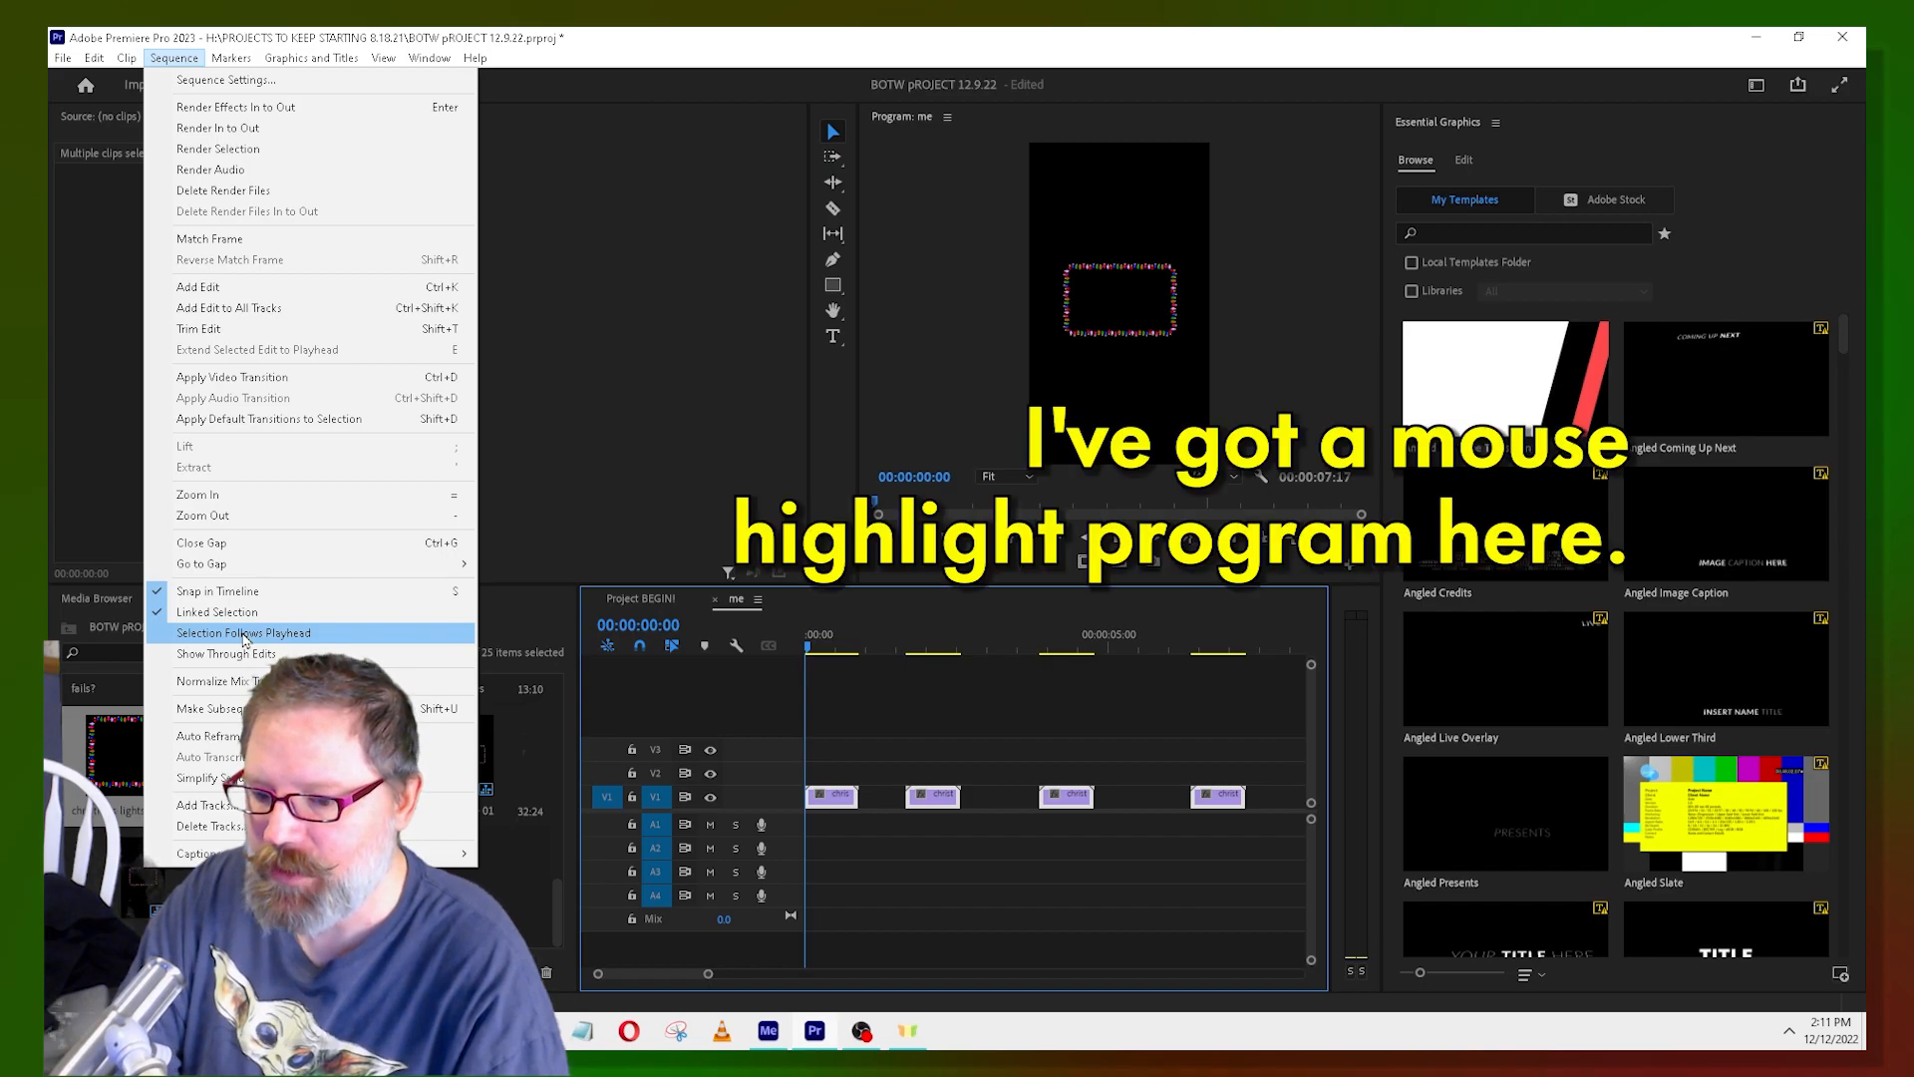
click(256, 544)
Keep duplicating the lights clips along V1 and ripple delete the gaps, extending the continuous run to 00:00:14:24
mouse_move(1039, 753)
mouse_down()
mouse_move(919, 803)
mouse_move(821, 796)
mouse_move(1093, 807)
mouse_up()
key(minus)
key(minus)
key(minus)
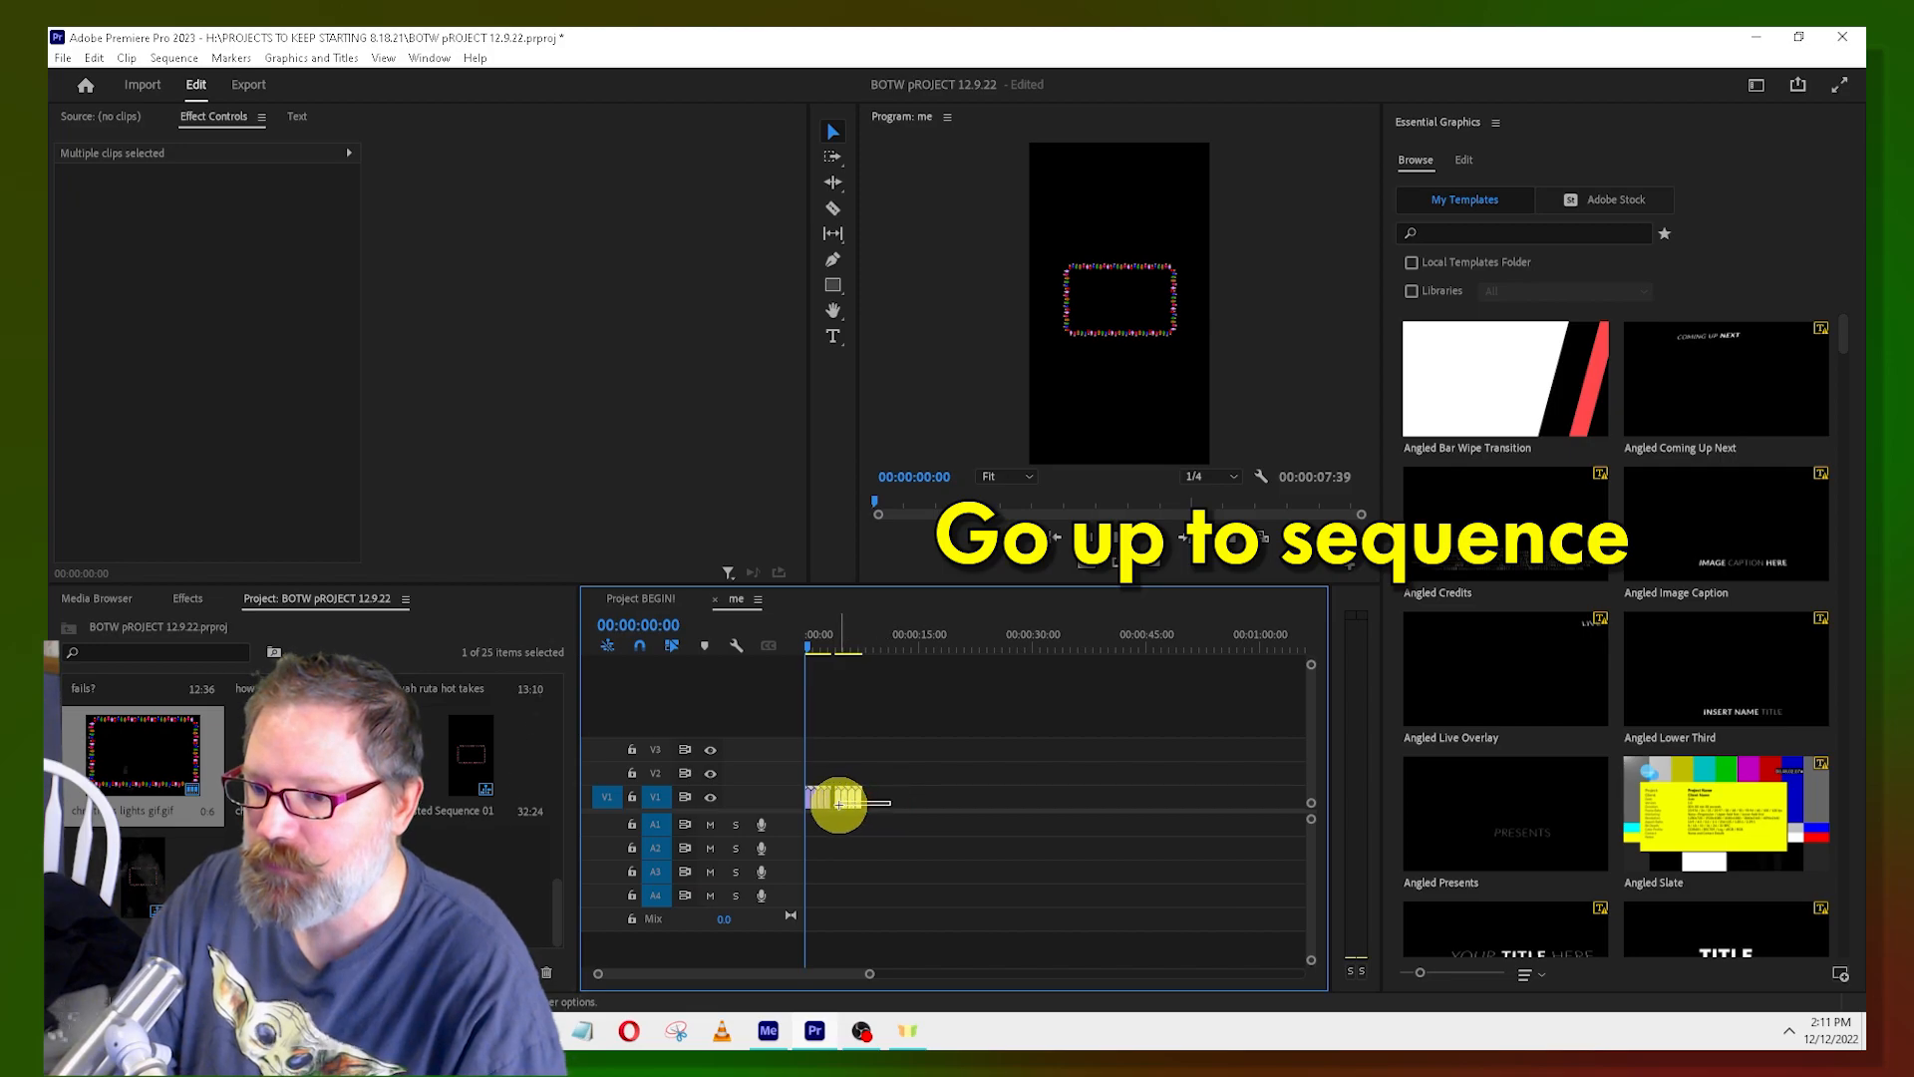
drag(840, 810, 980, 799)
right_click(874, 794)
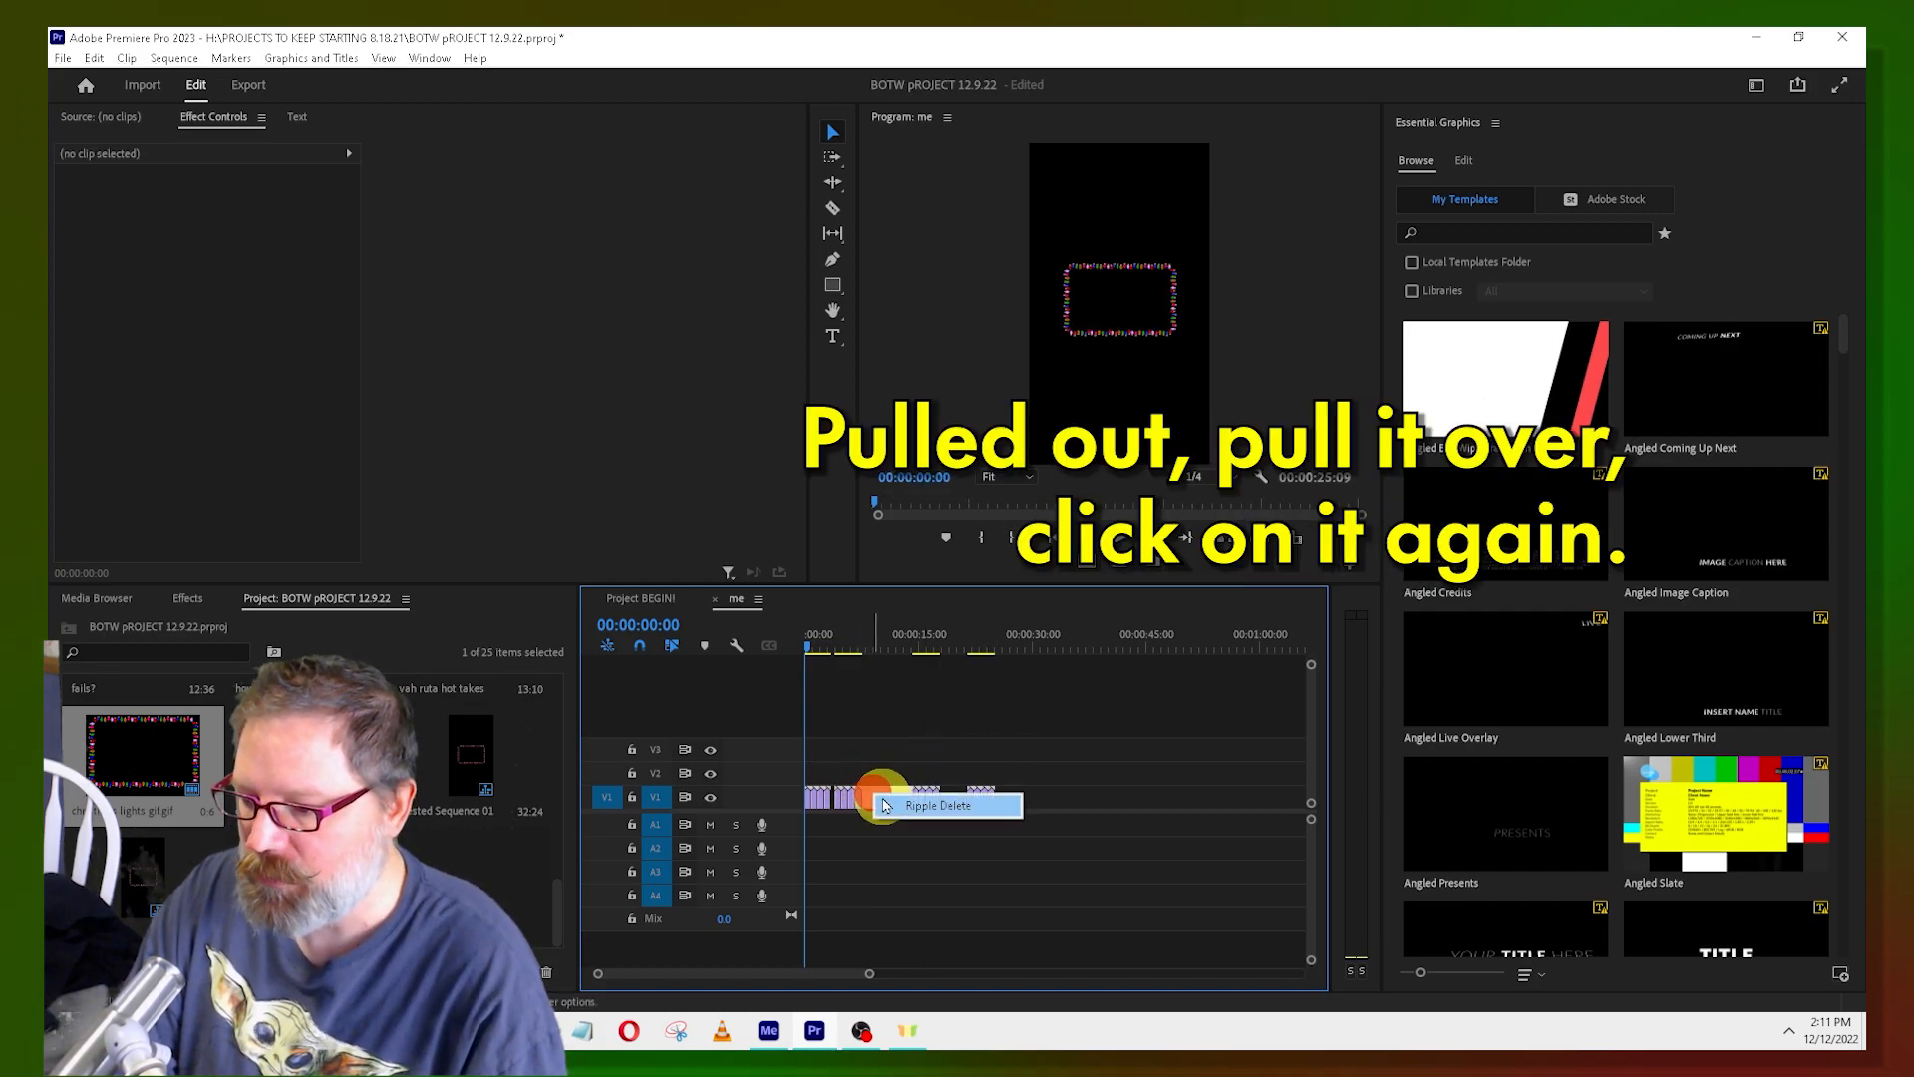
click(937, 806)
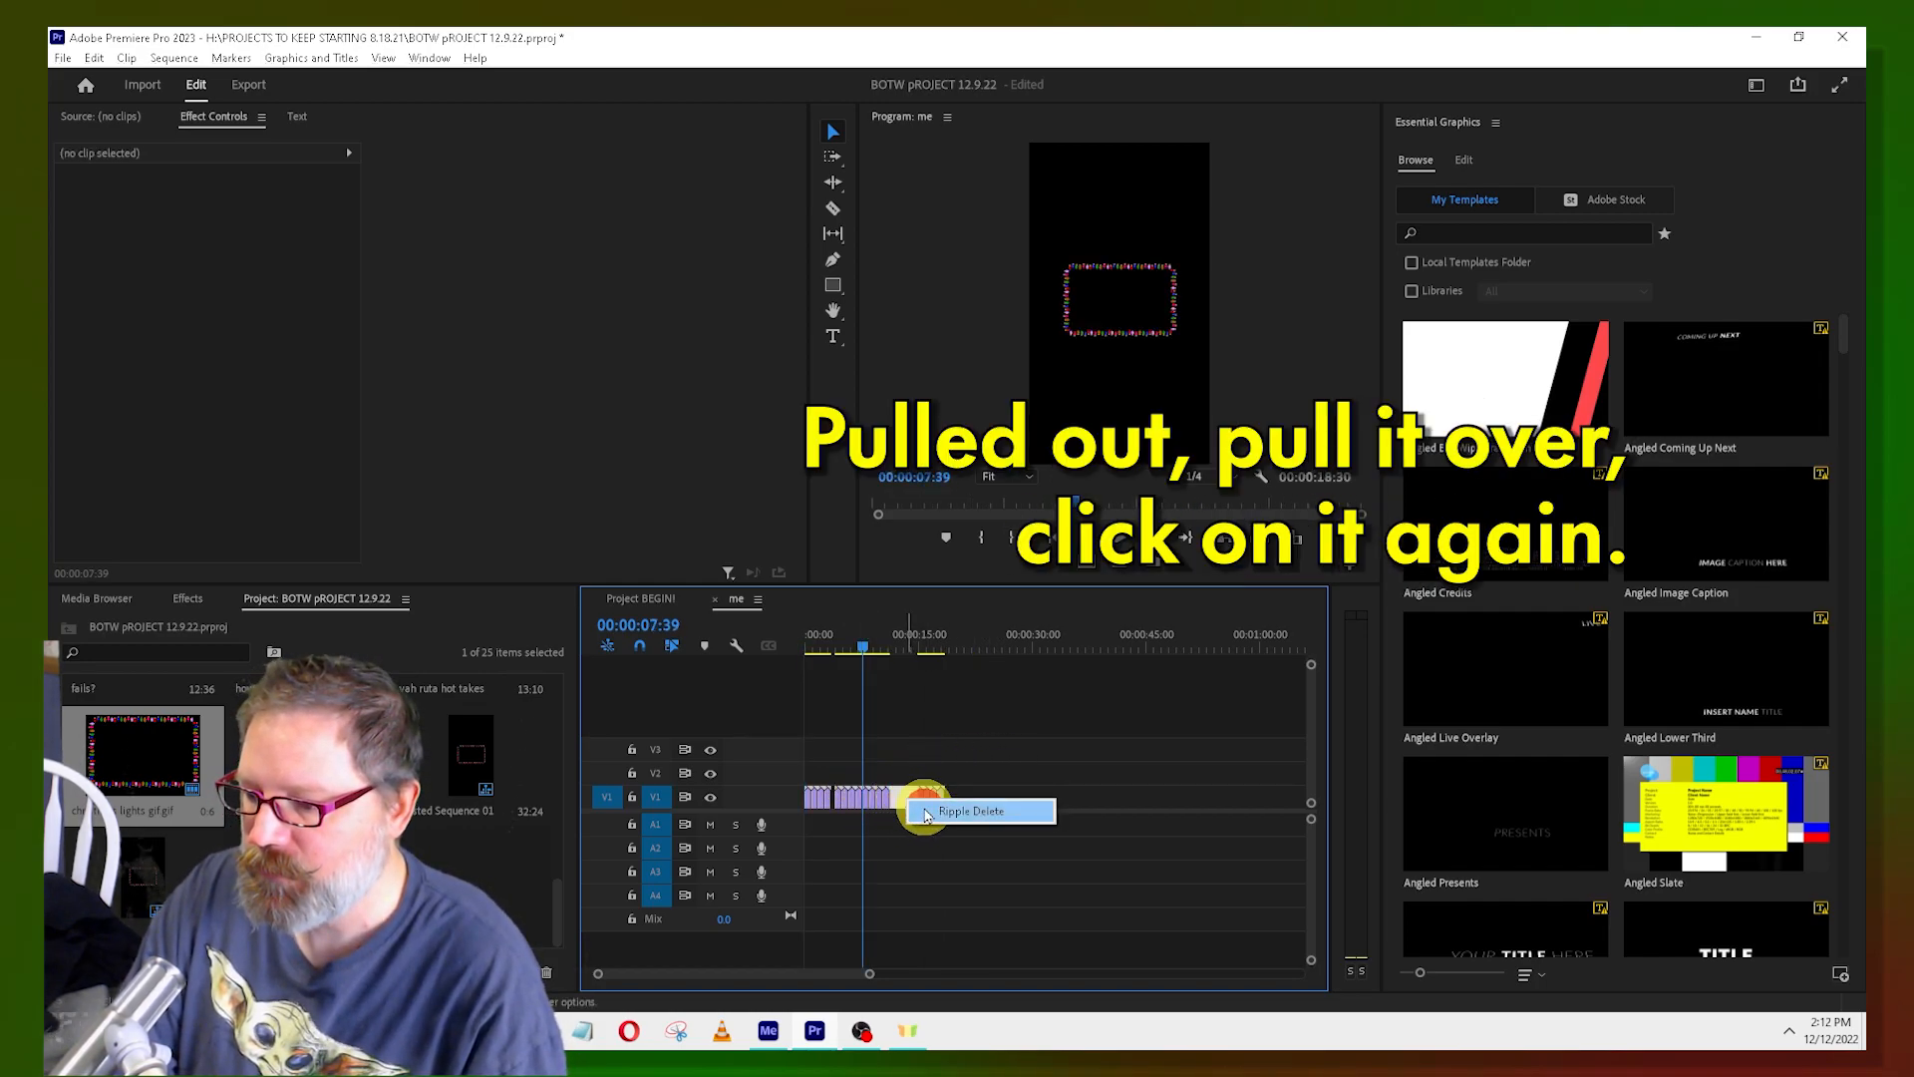
click(834, 808)
right_click(833, 799)
click(863, 808)
Duplicate the whole run of lights clips twice more on V1, ripple deleting each gap, to extend it to 00:00:57:36
drag(966, 797, 1149, 798)
right_click(967, 808)
click(1026, 807)
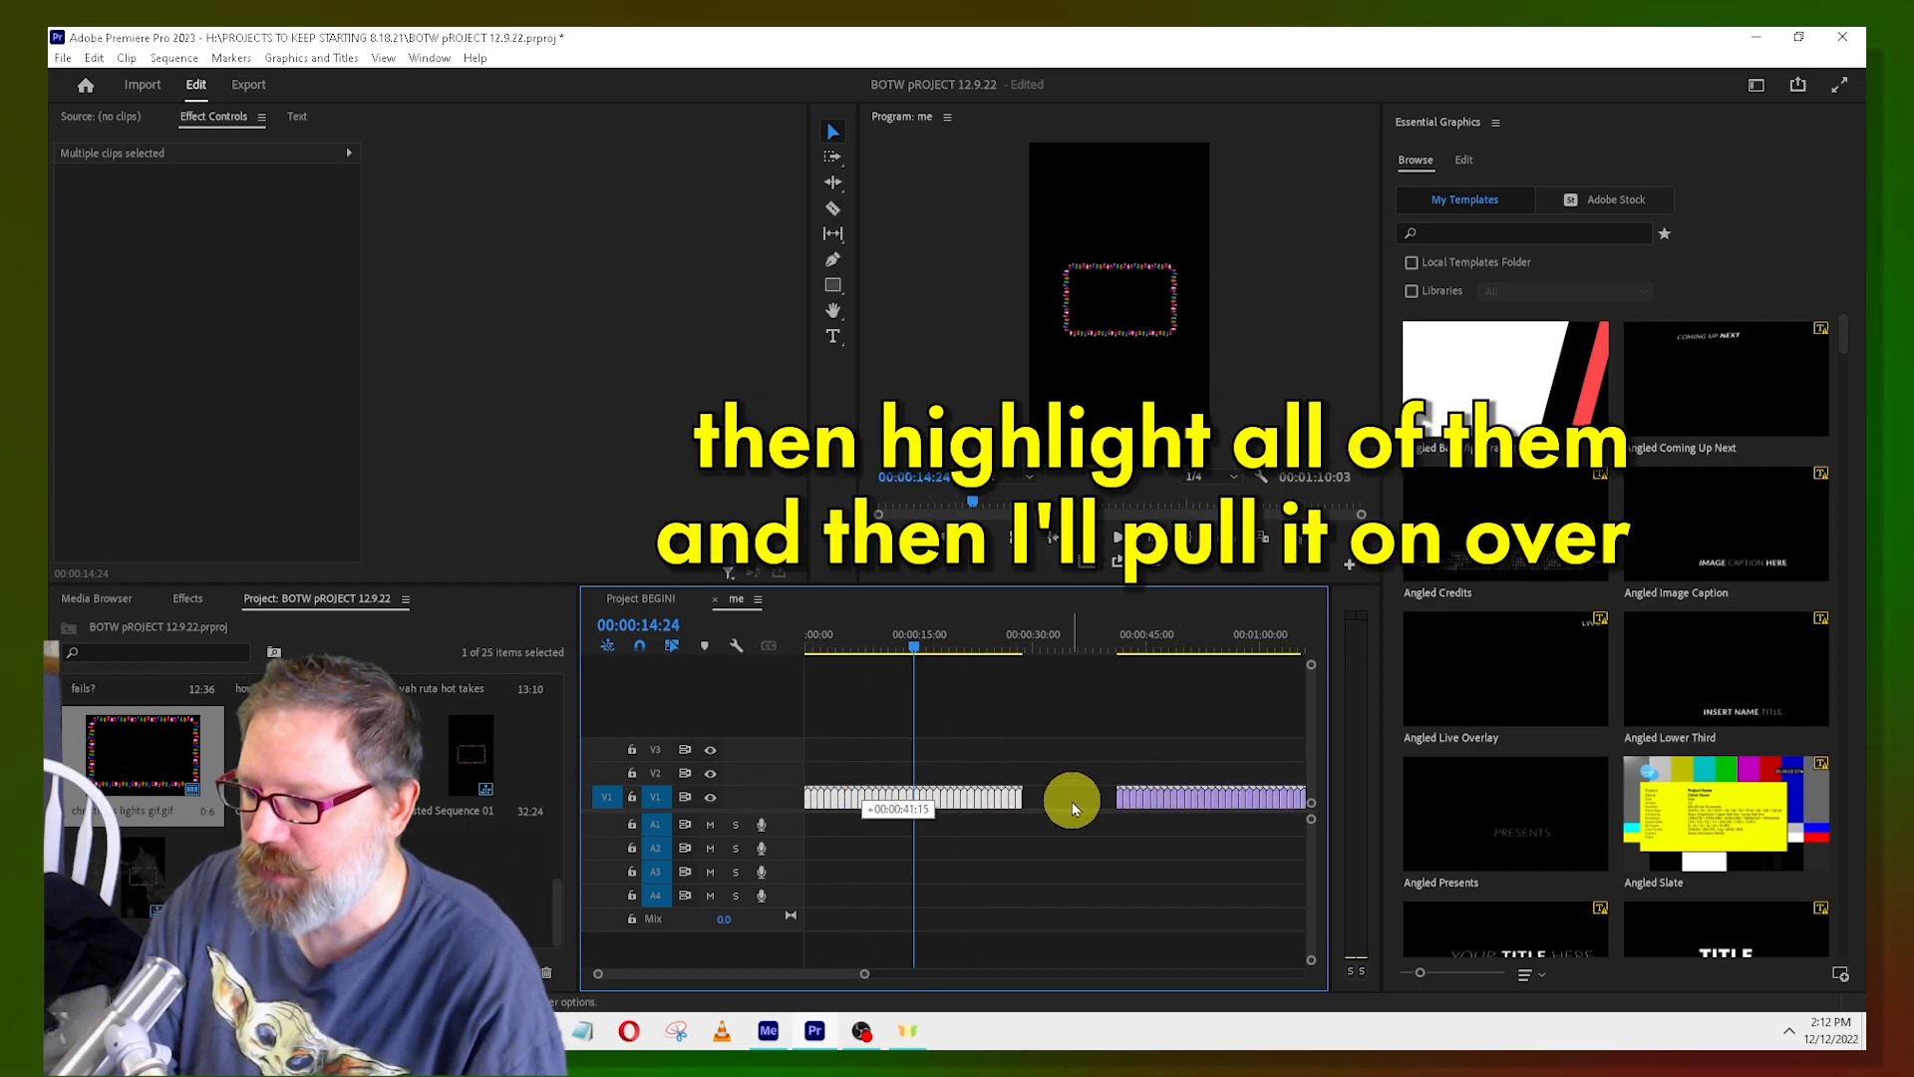
right_click(1068, 798)
click(1089, 809)
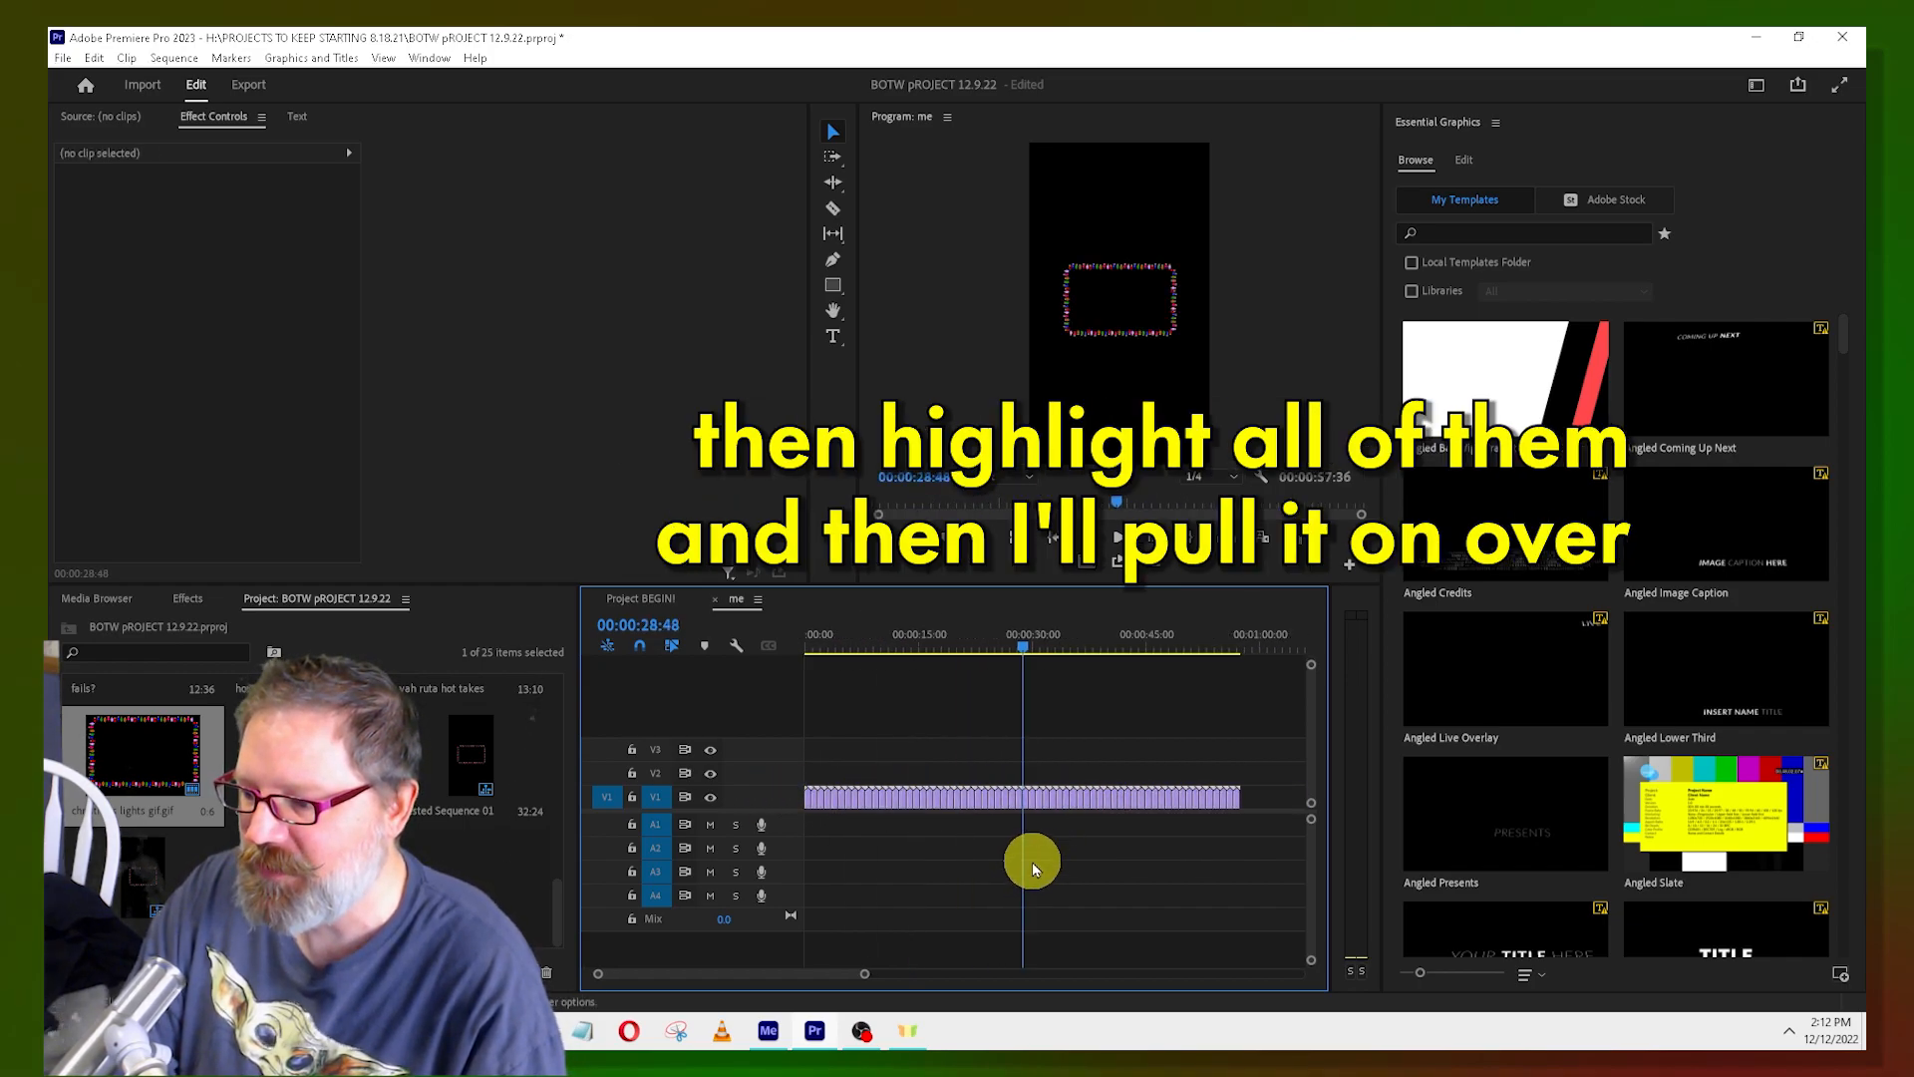
Select every lights clip on V1 and nest them into a sequence named "lights thingy"
drag(1224, 802, 768, 795)
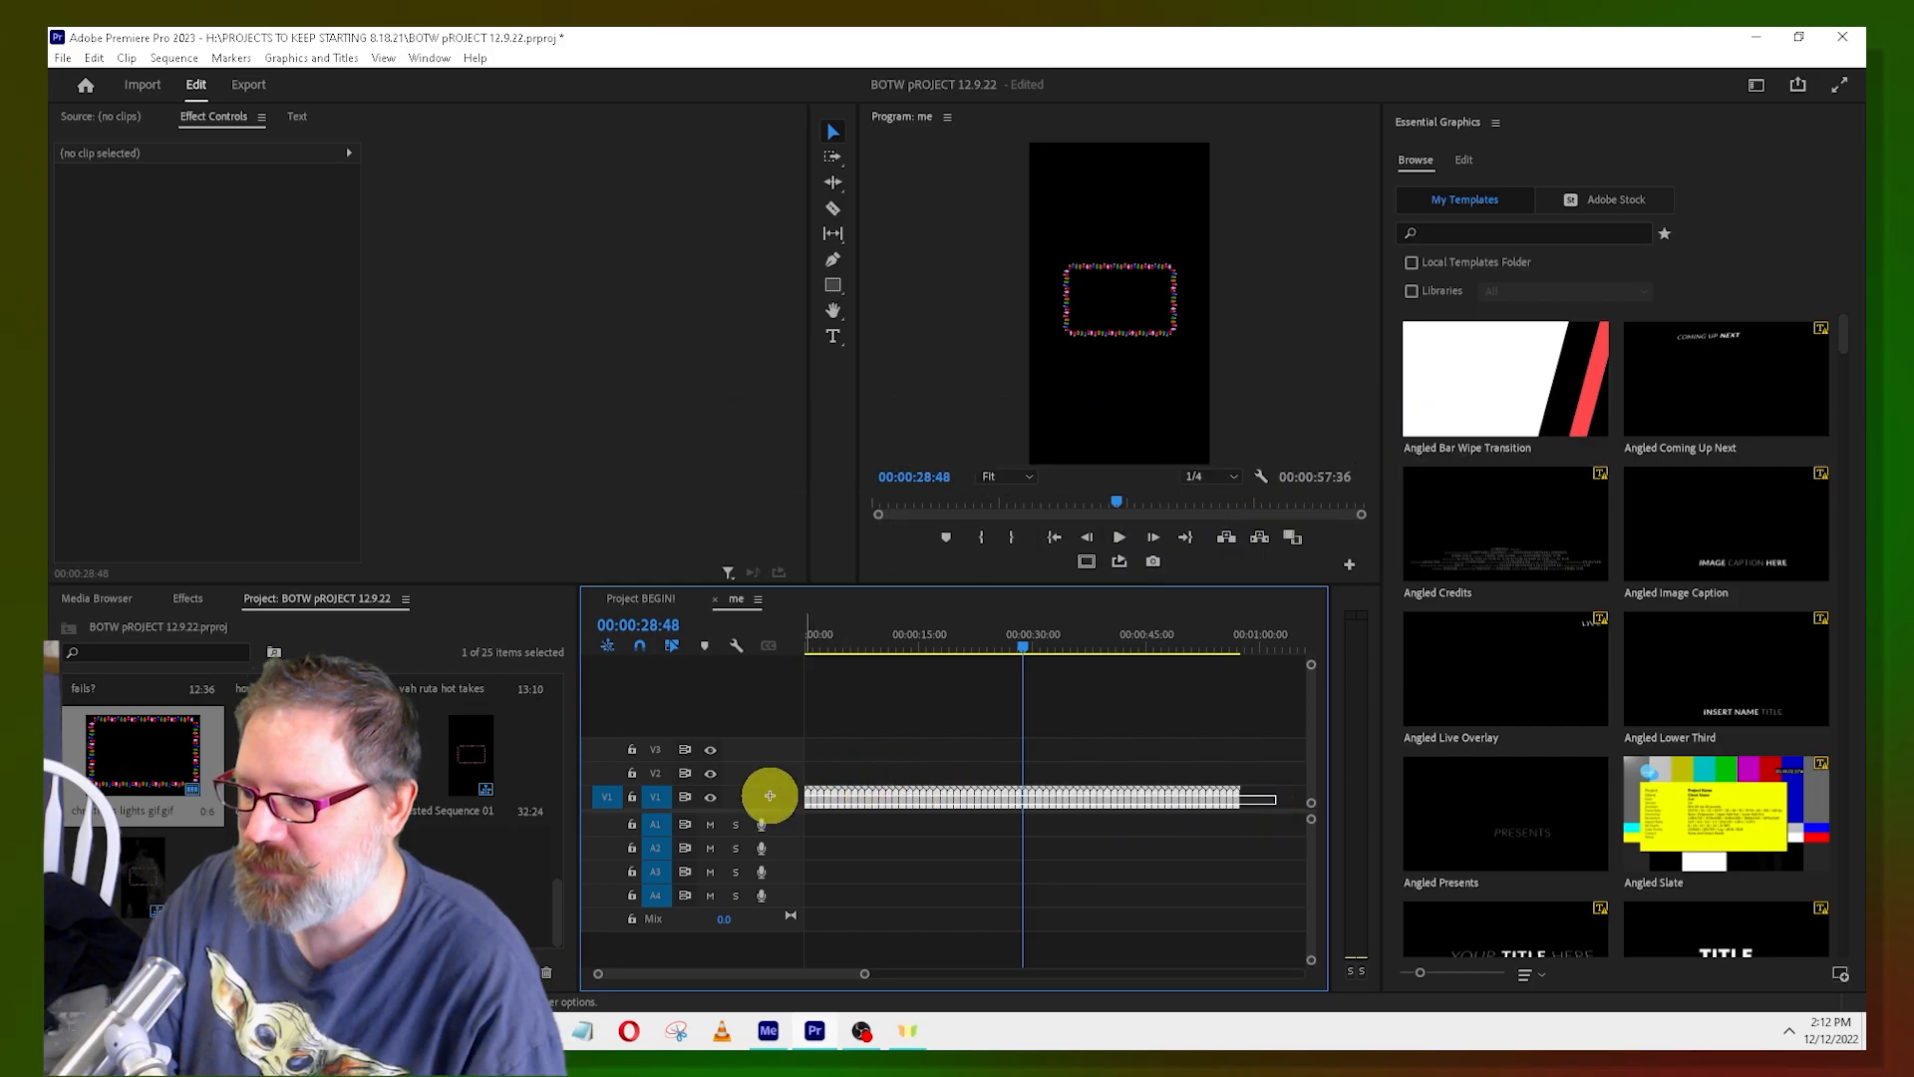
click(965, 902)
drag(1274, 798, 834, 794)
right_click(847, 790)
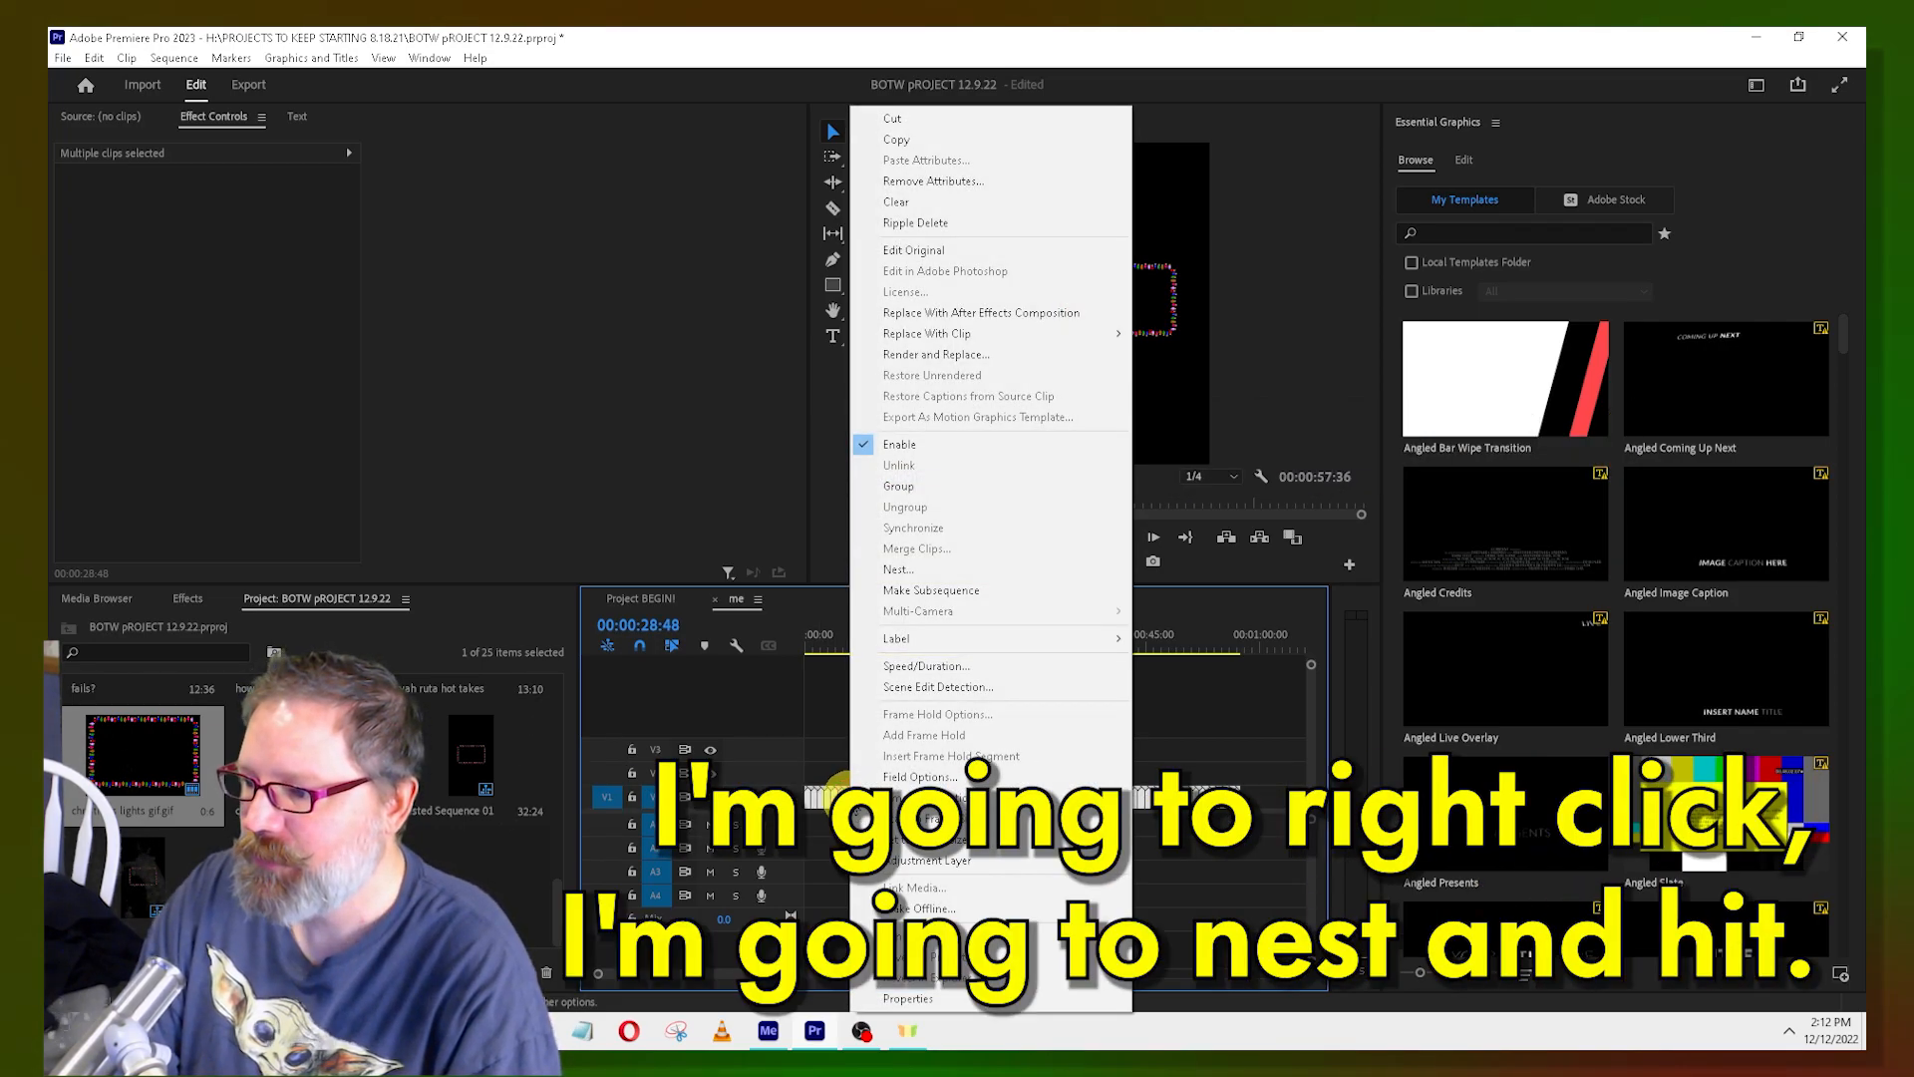
click(899, 570)
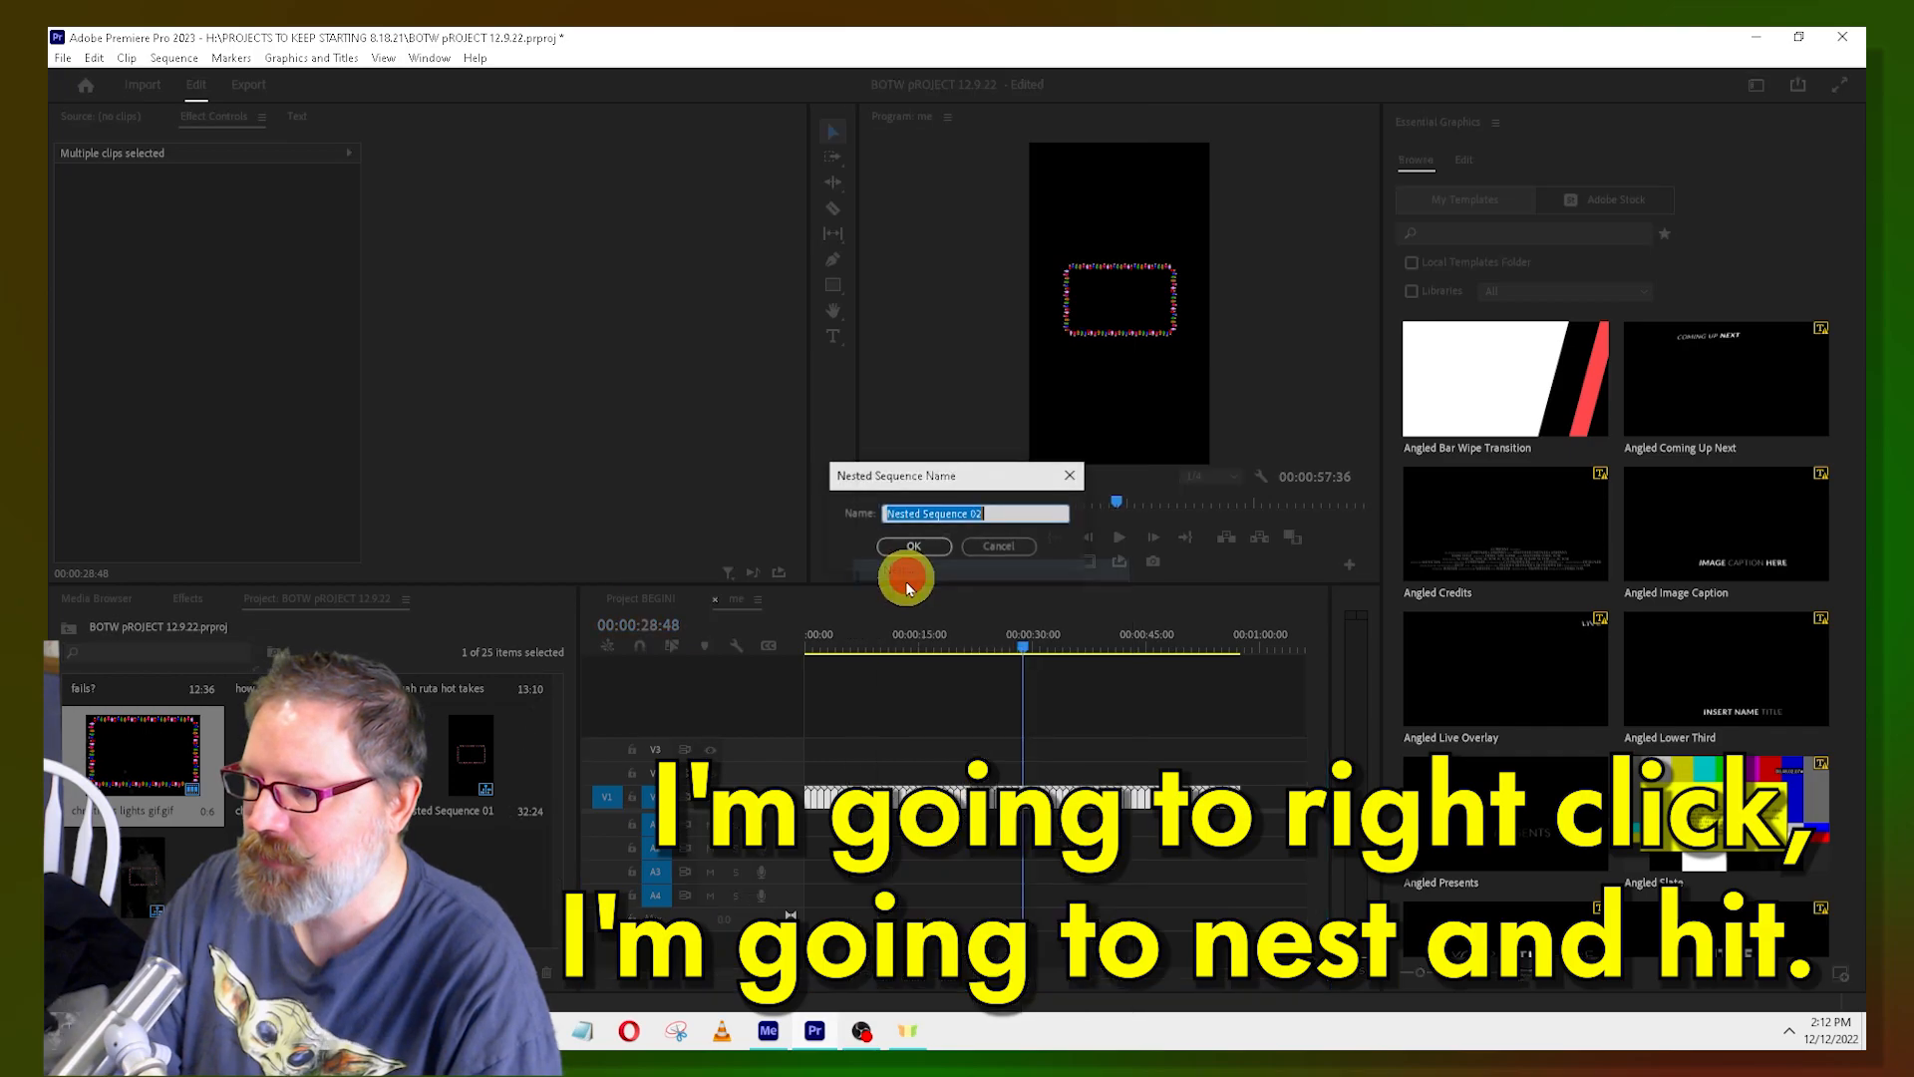
text(lights thingy)
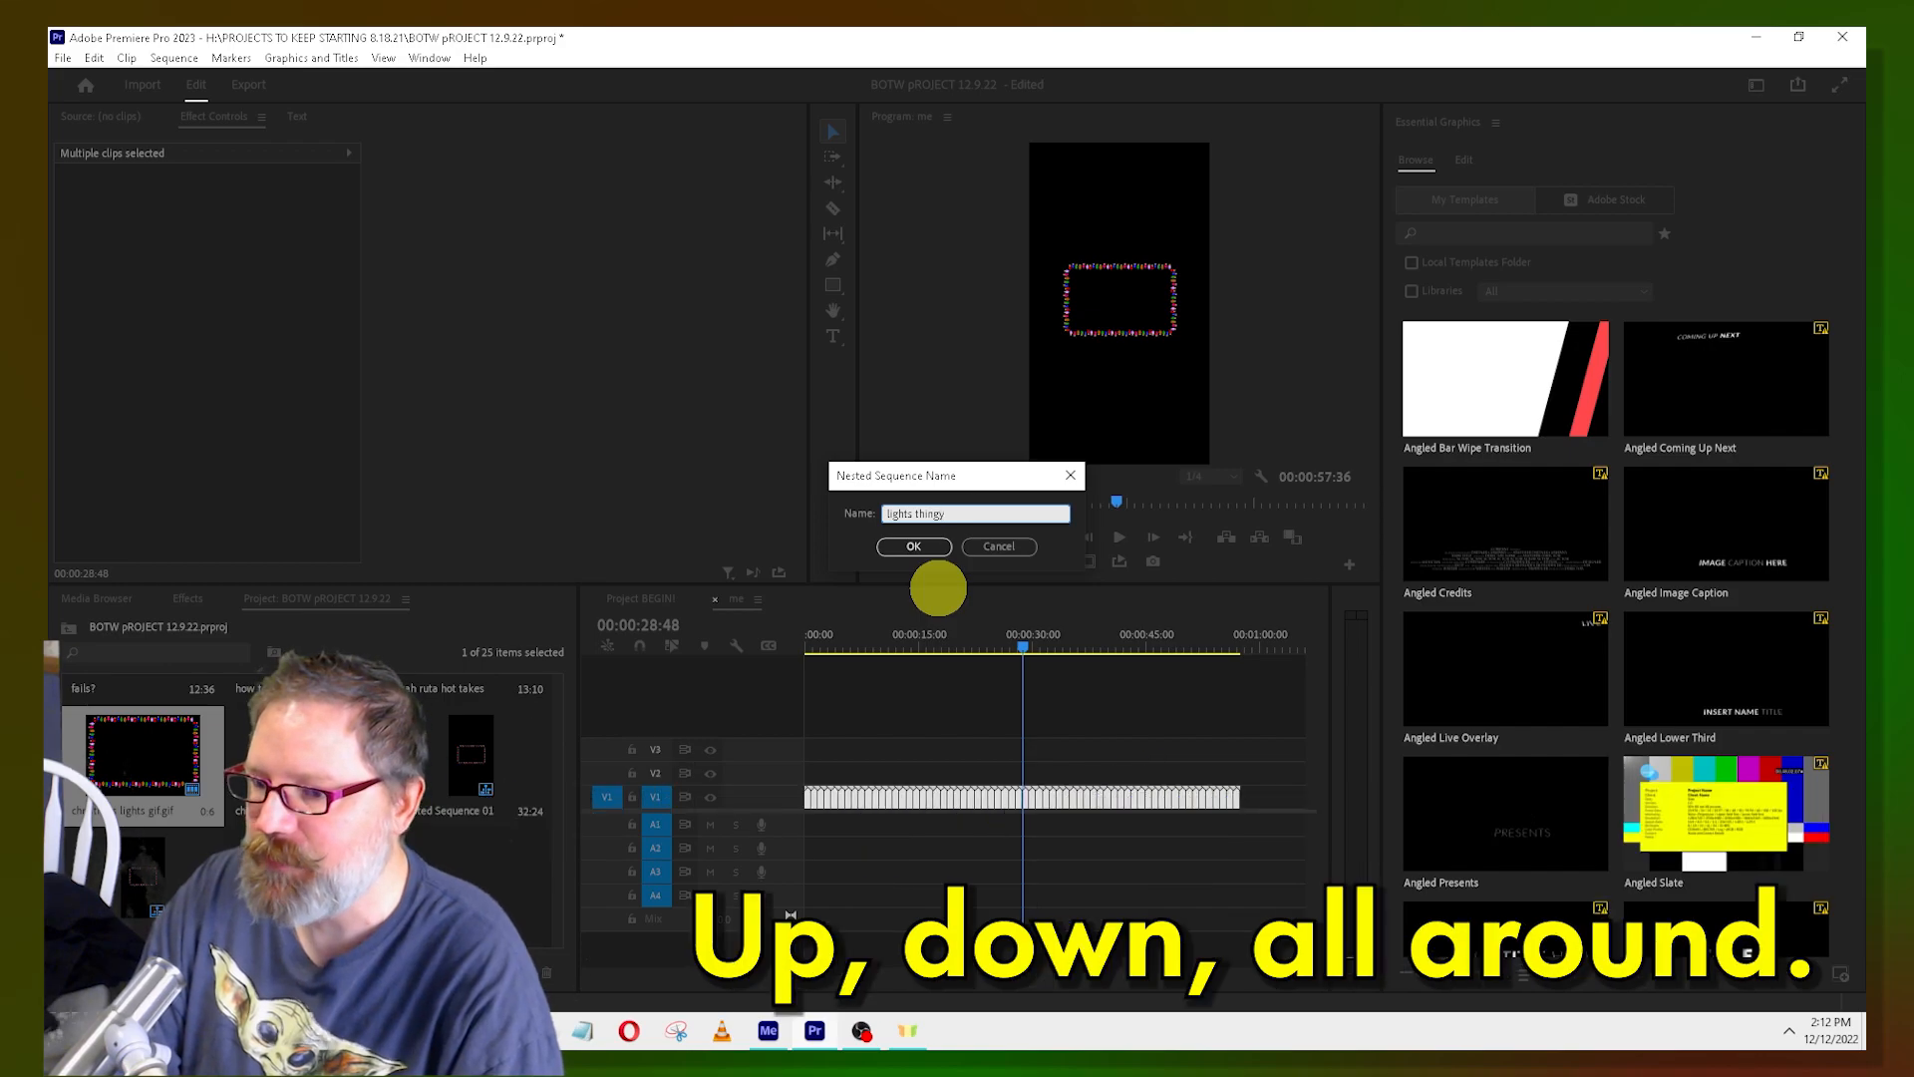
key(Return)
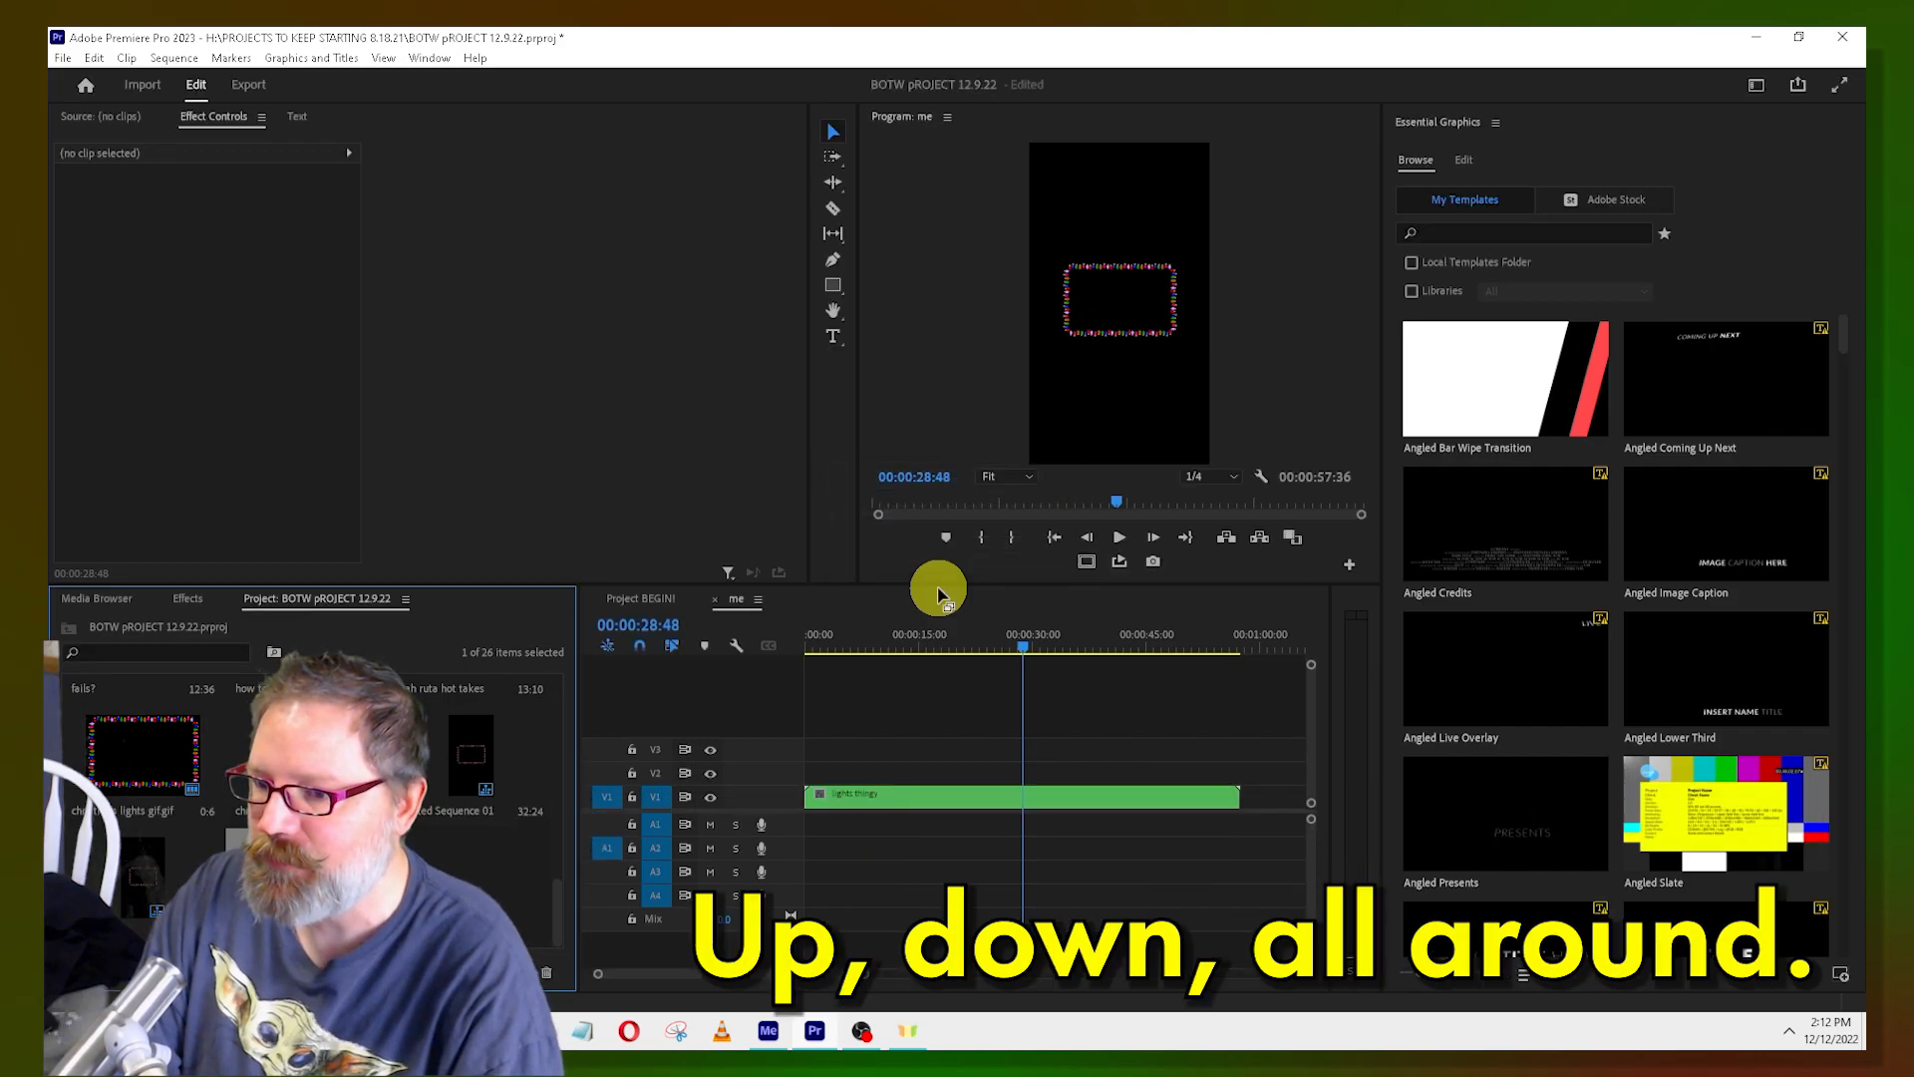
At the start of the lights thingy nest, set its position to 544.0, 389.0 and its scale to 133
click(982, 811)
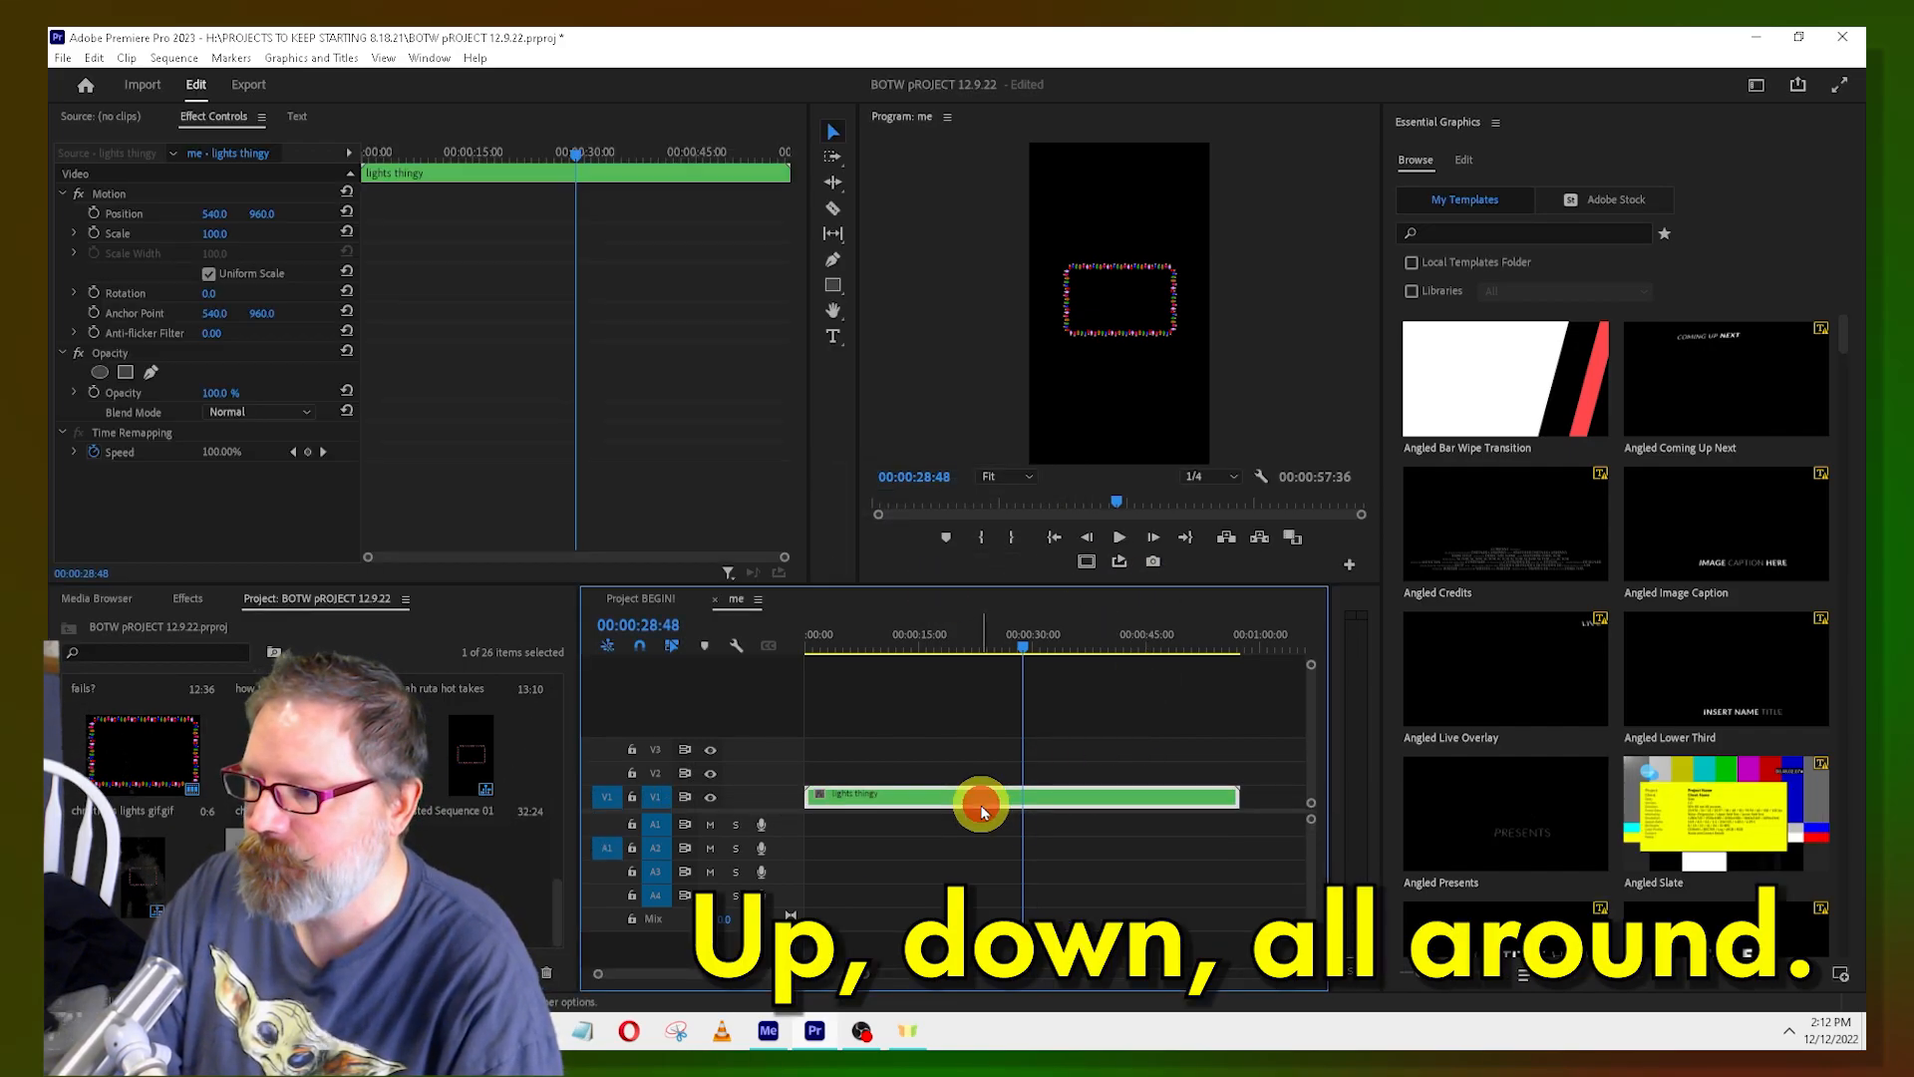
key(Home)
drag(217, 213, 253, 249)
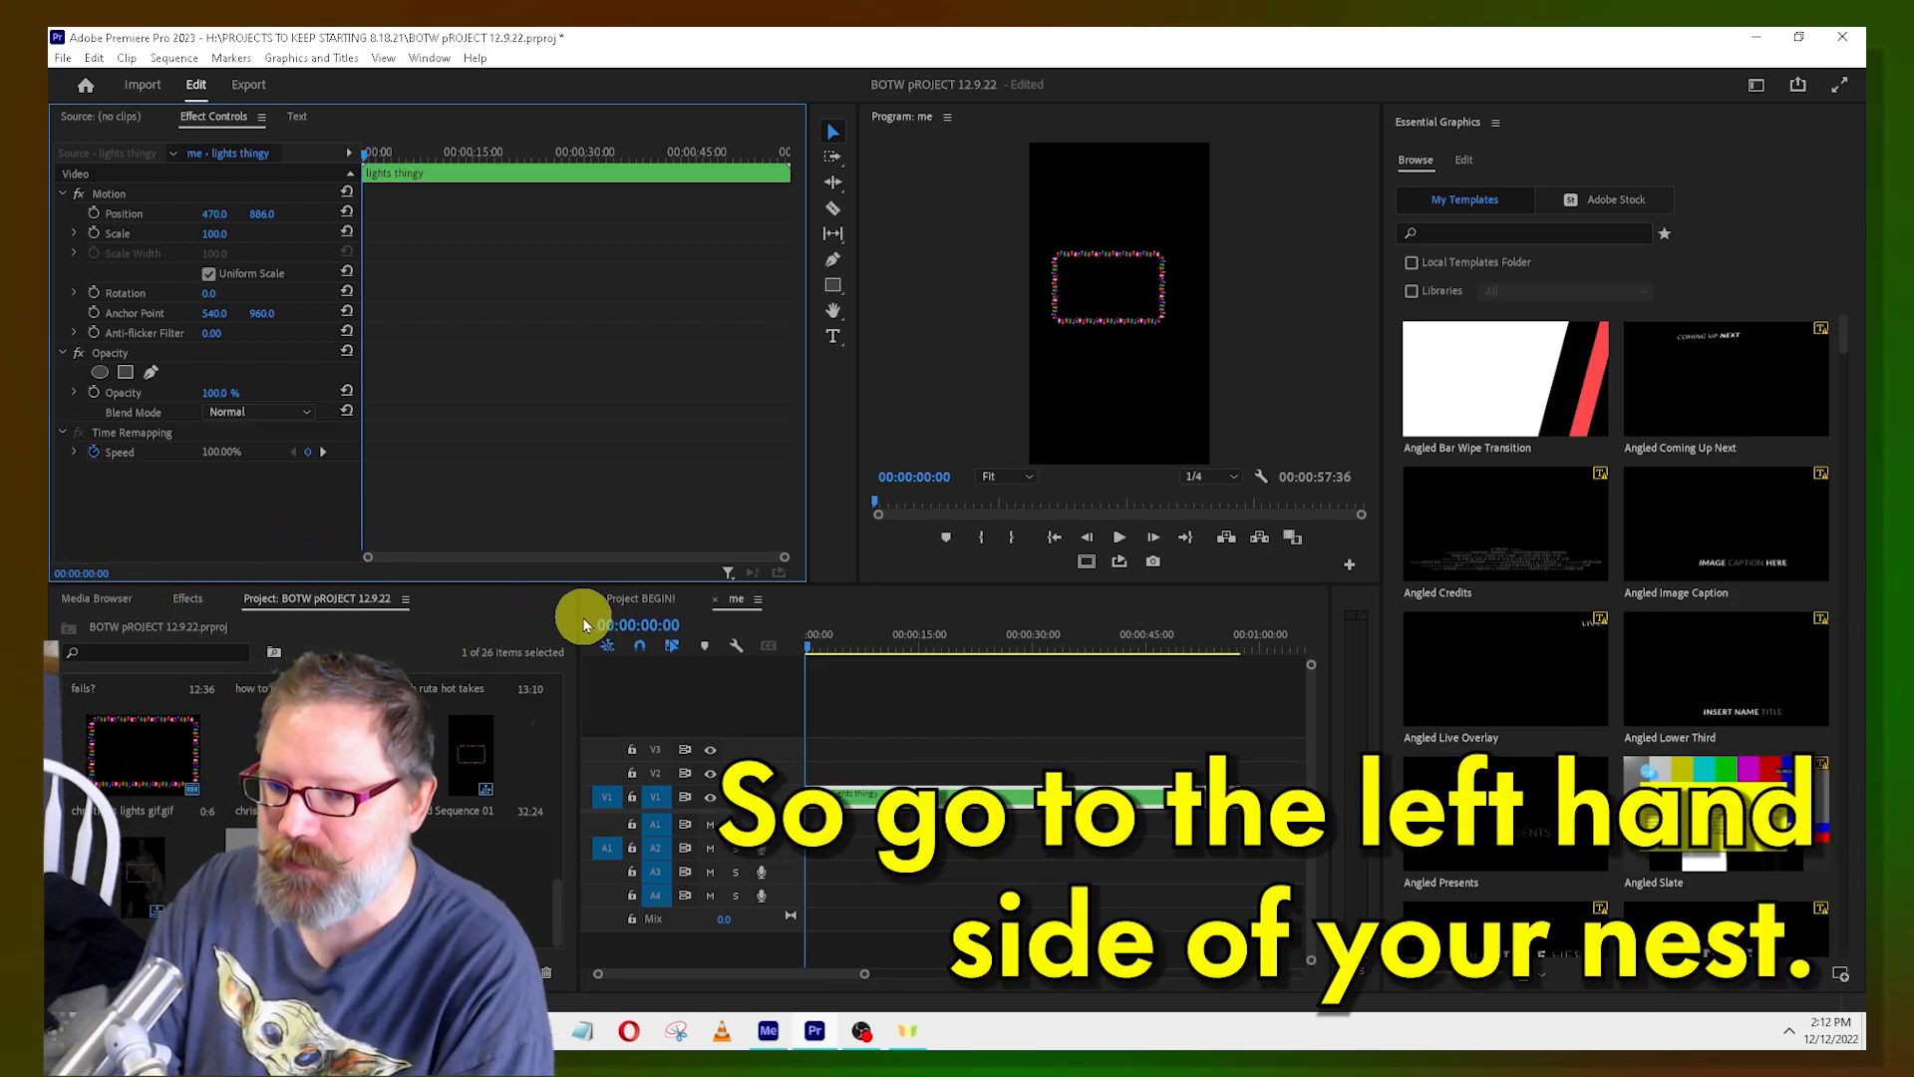
click(278, 216)
drag(278, 217, 269, 213)
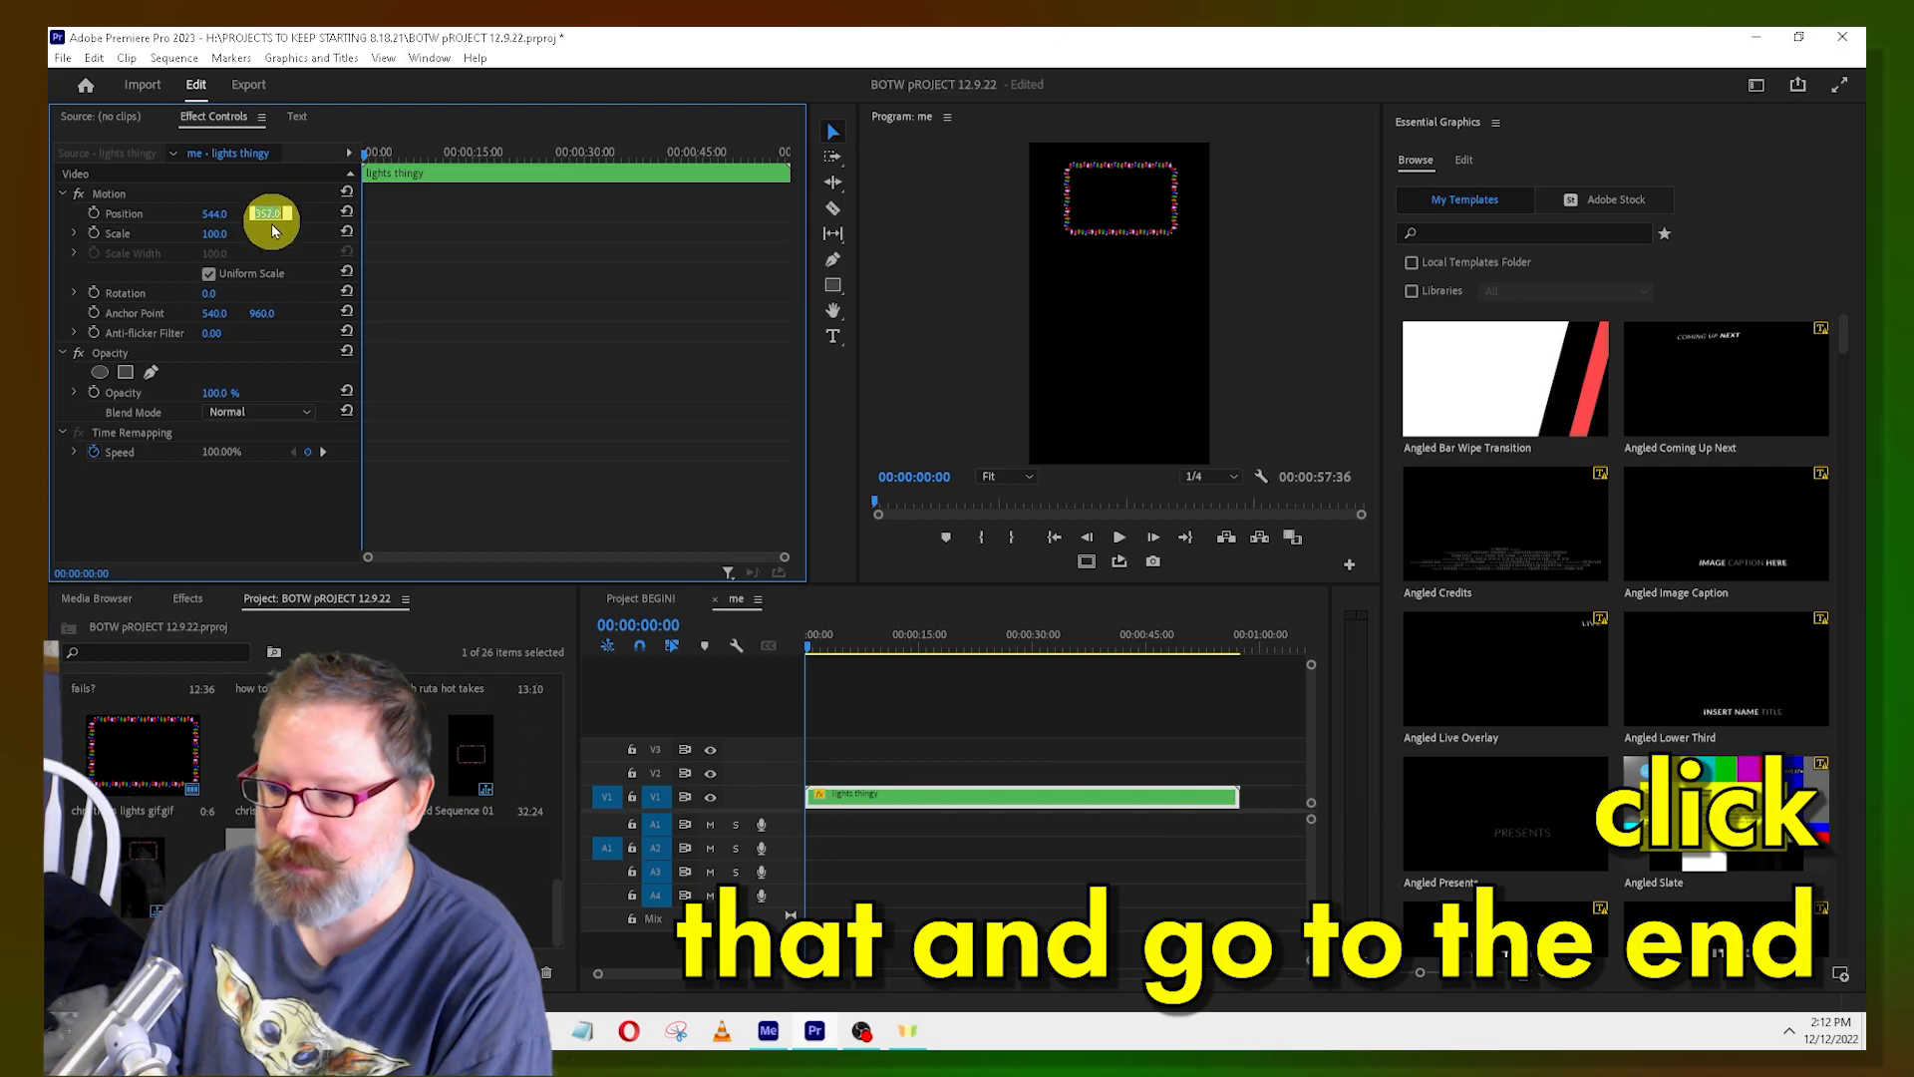
drag(221, 234, 282, 213)
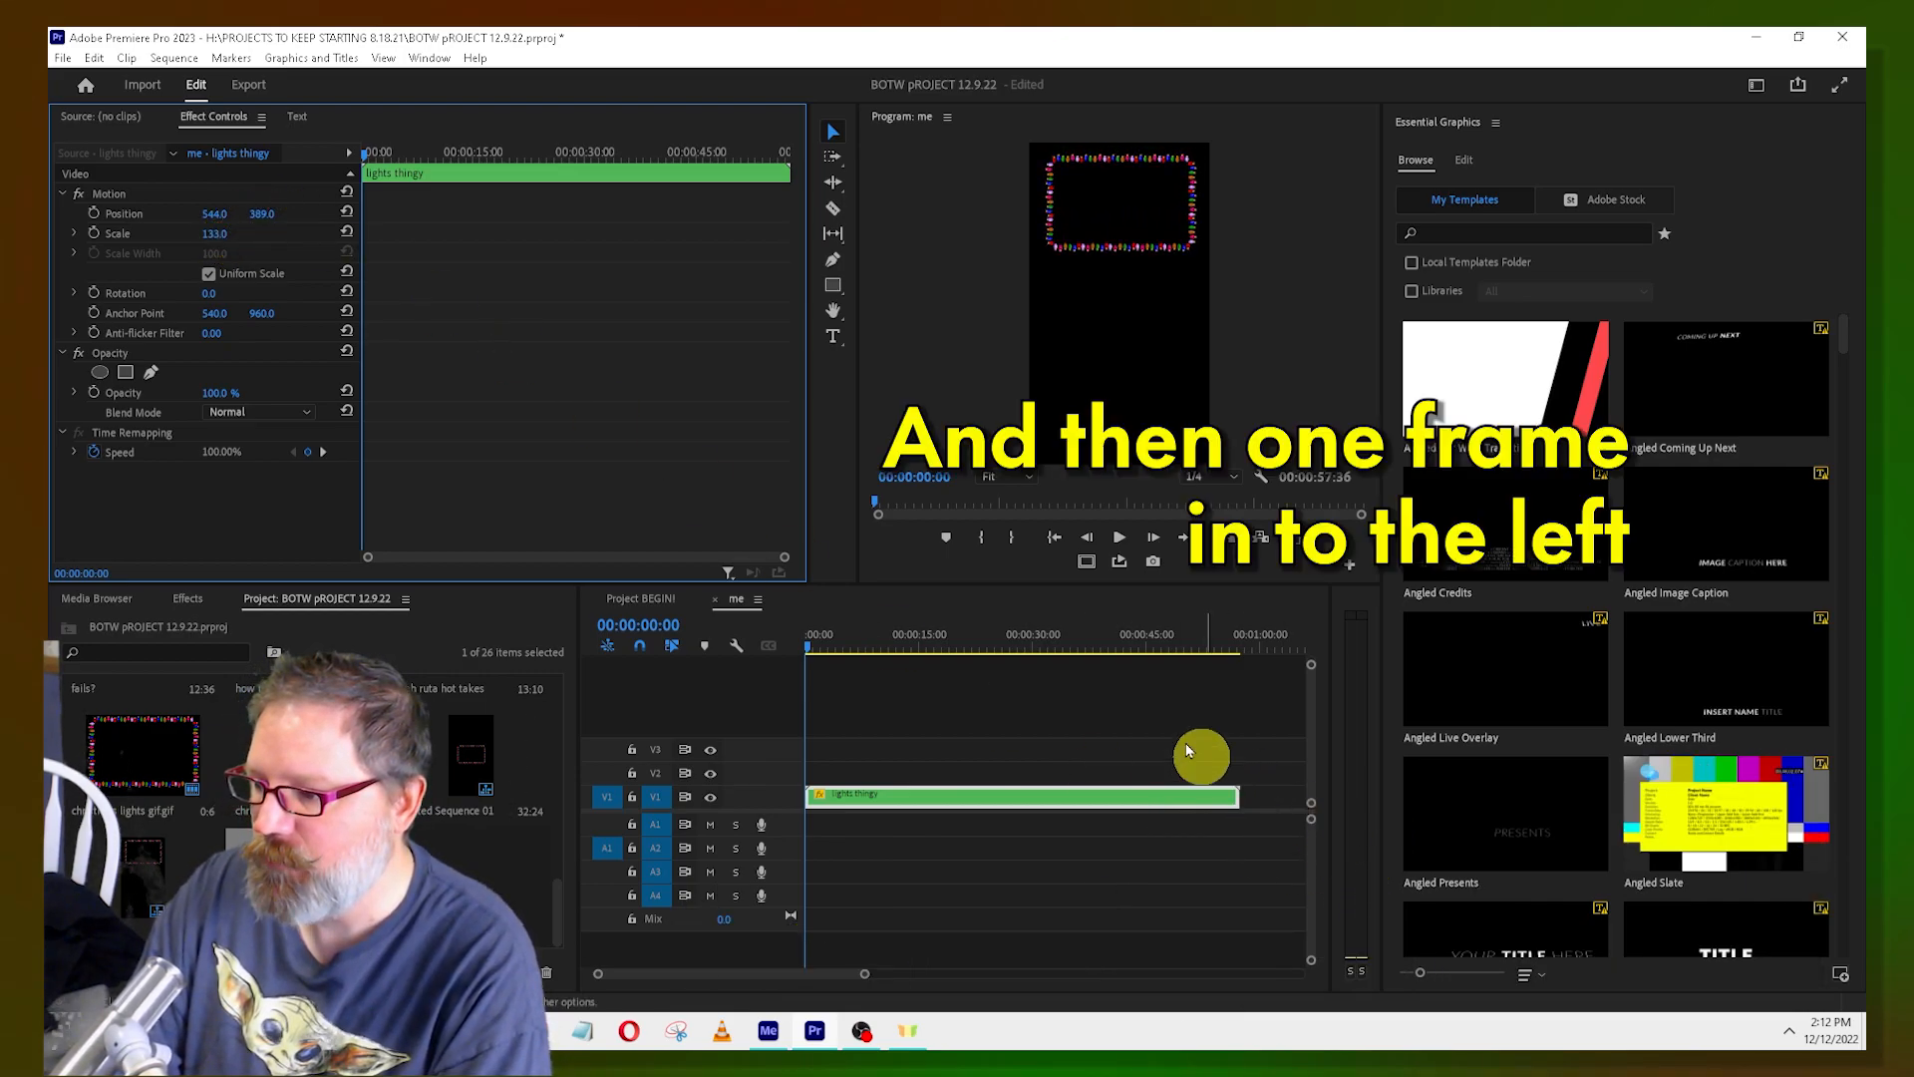
Add position and scale keyframes at the start of the lights thingy nest and on its last frame, 00:00:57:35
click(1042, 653)
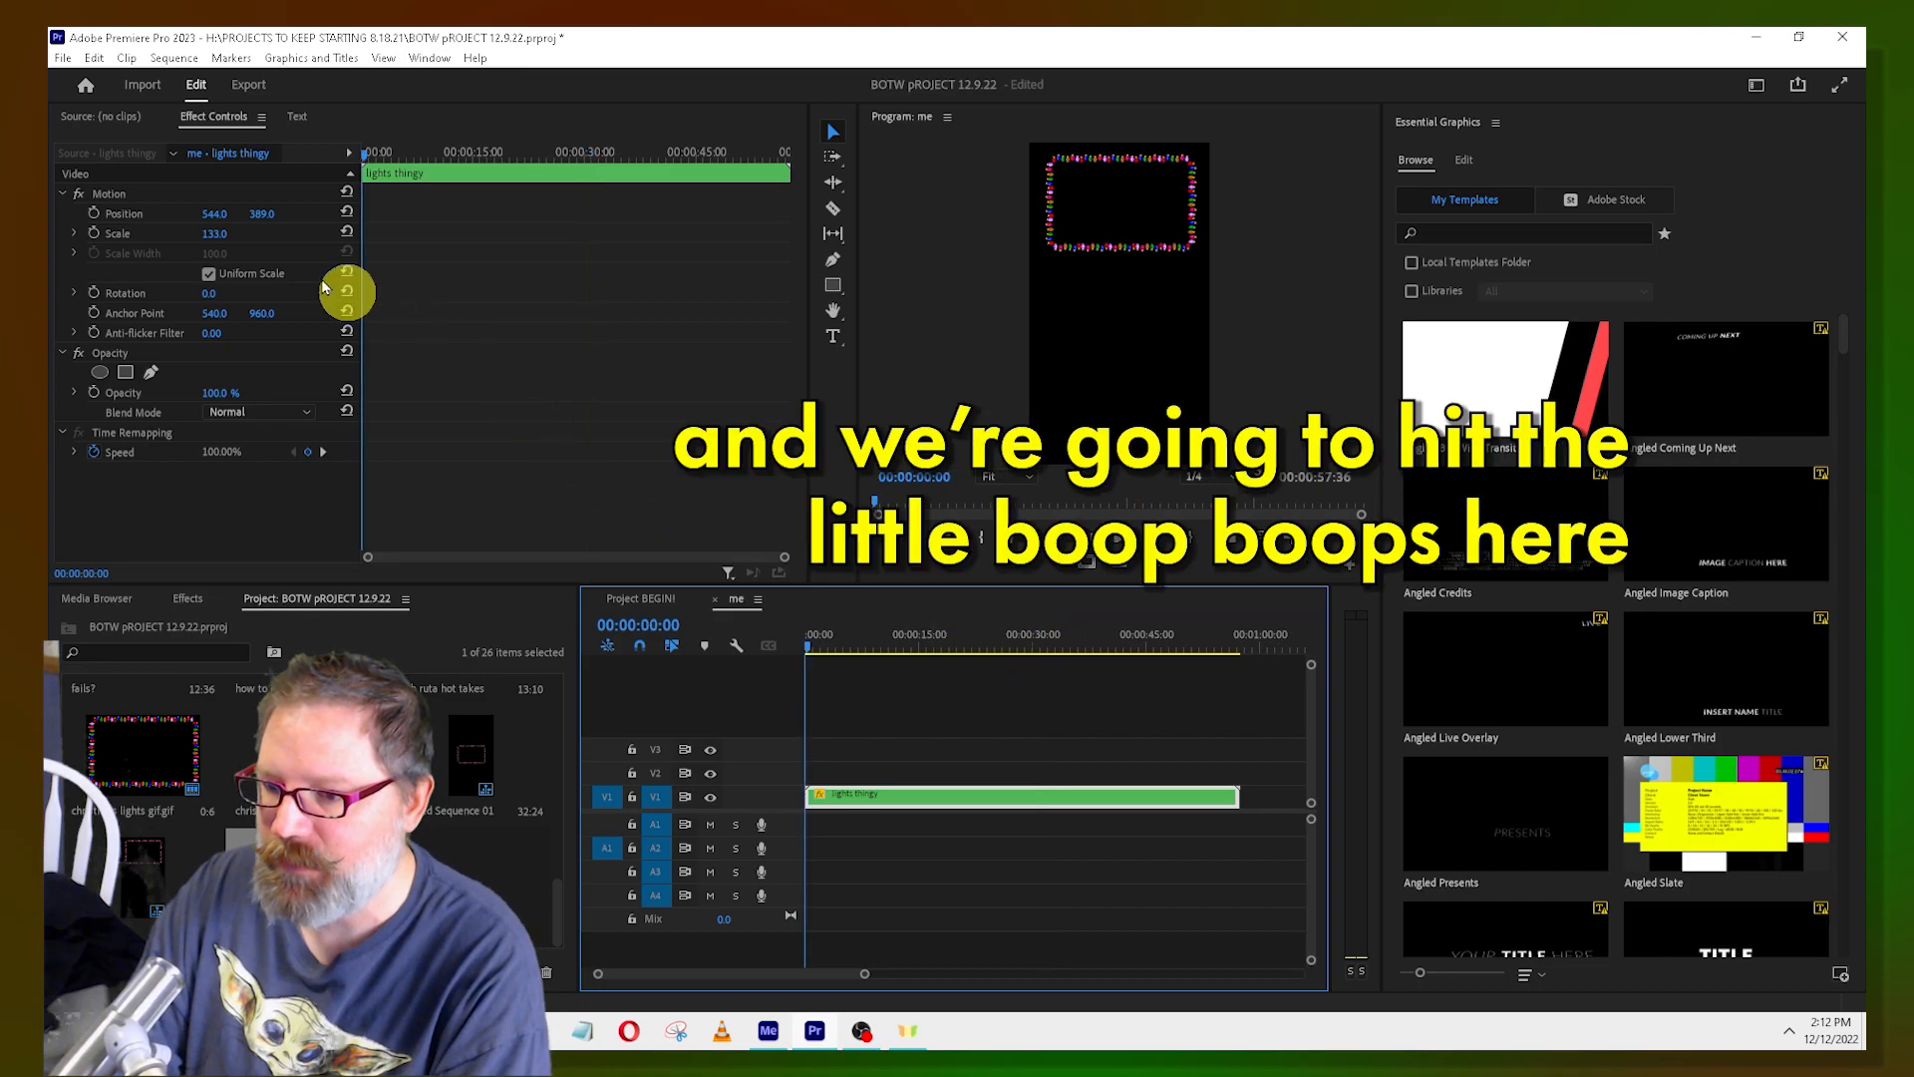
click(102, 211)
click(92, 213)
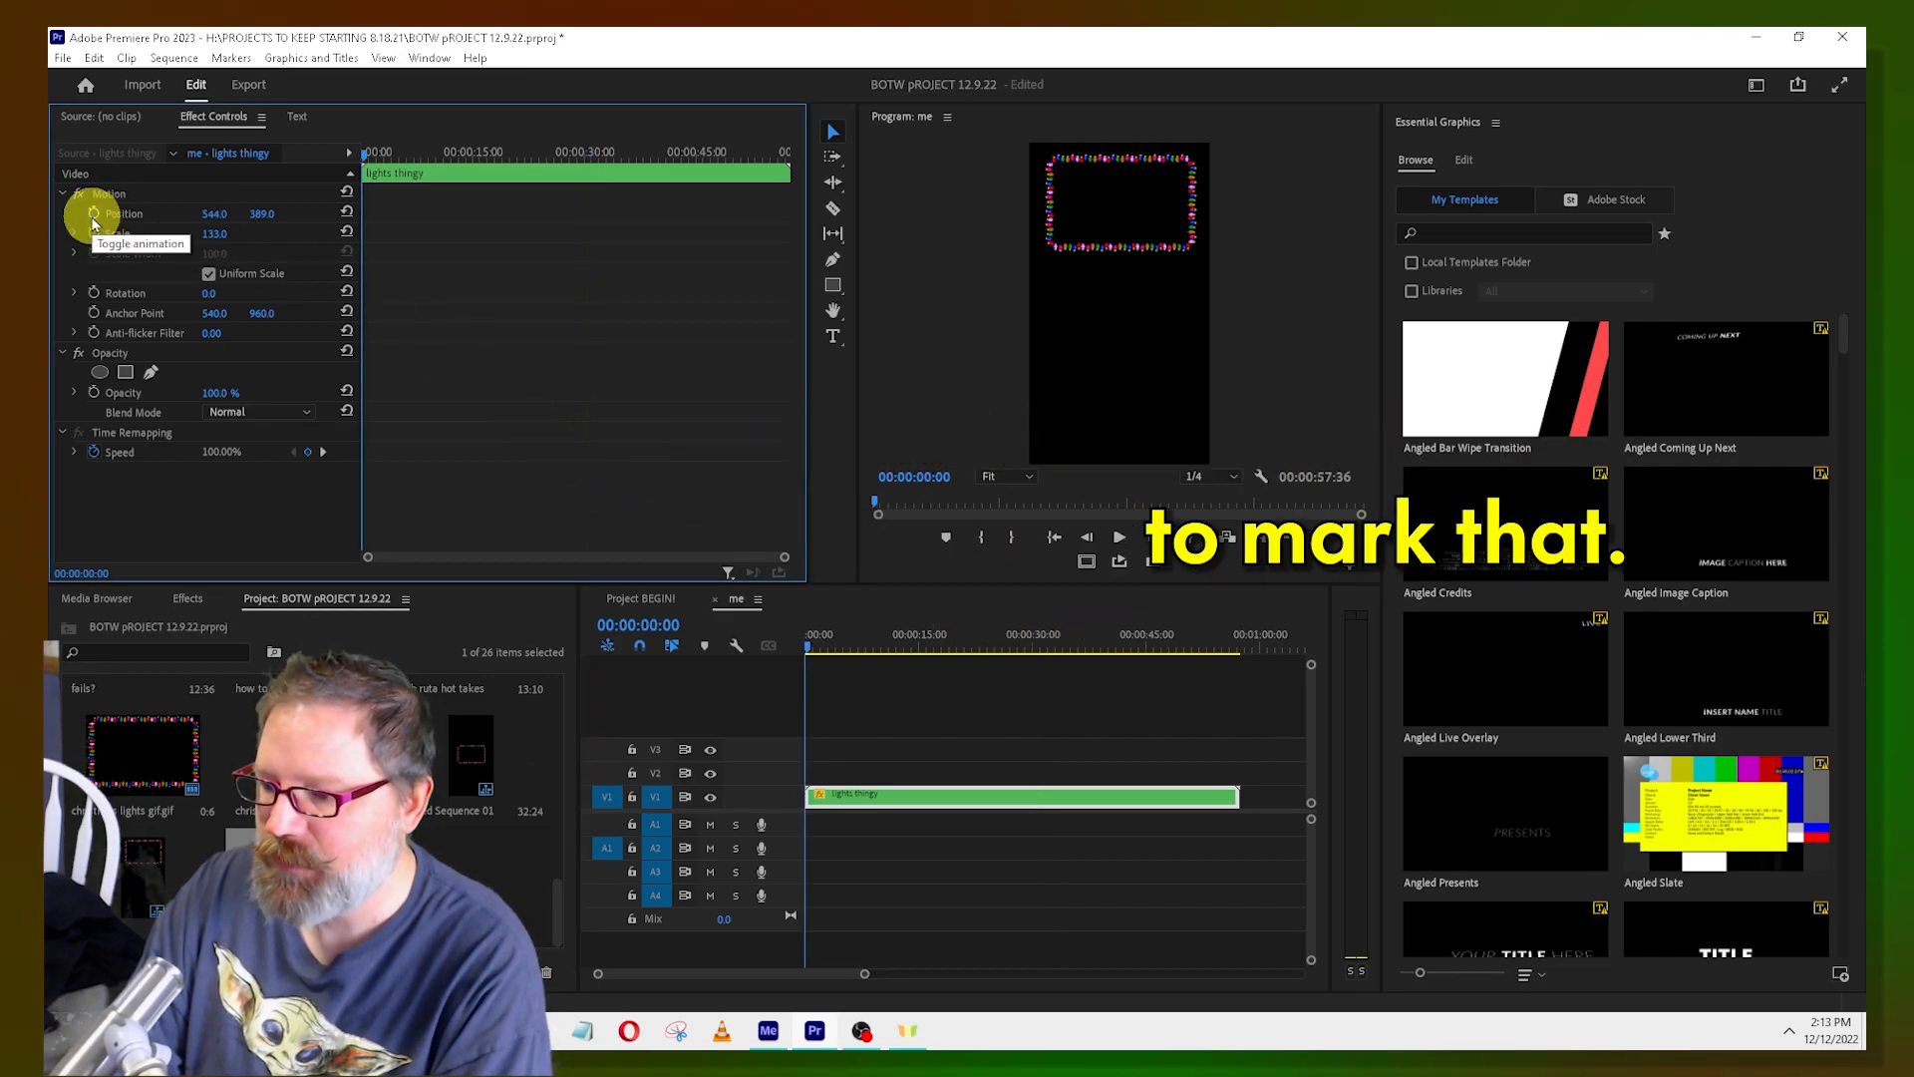
click(92, 233)
key(End)
click(1087, 537)
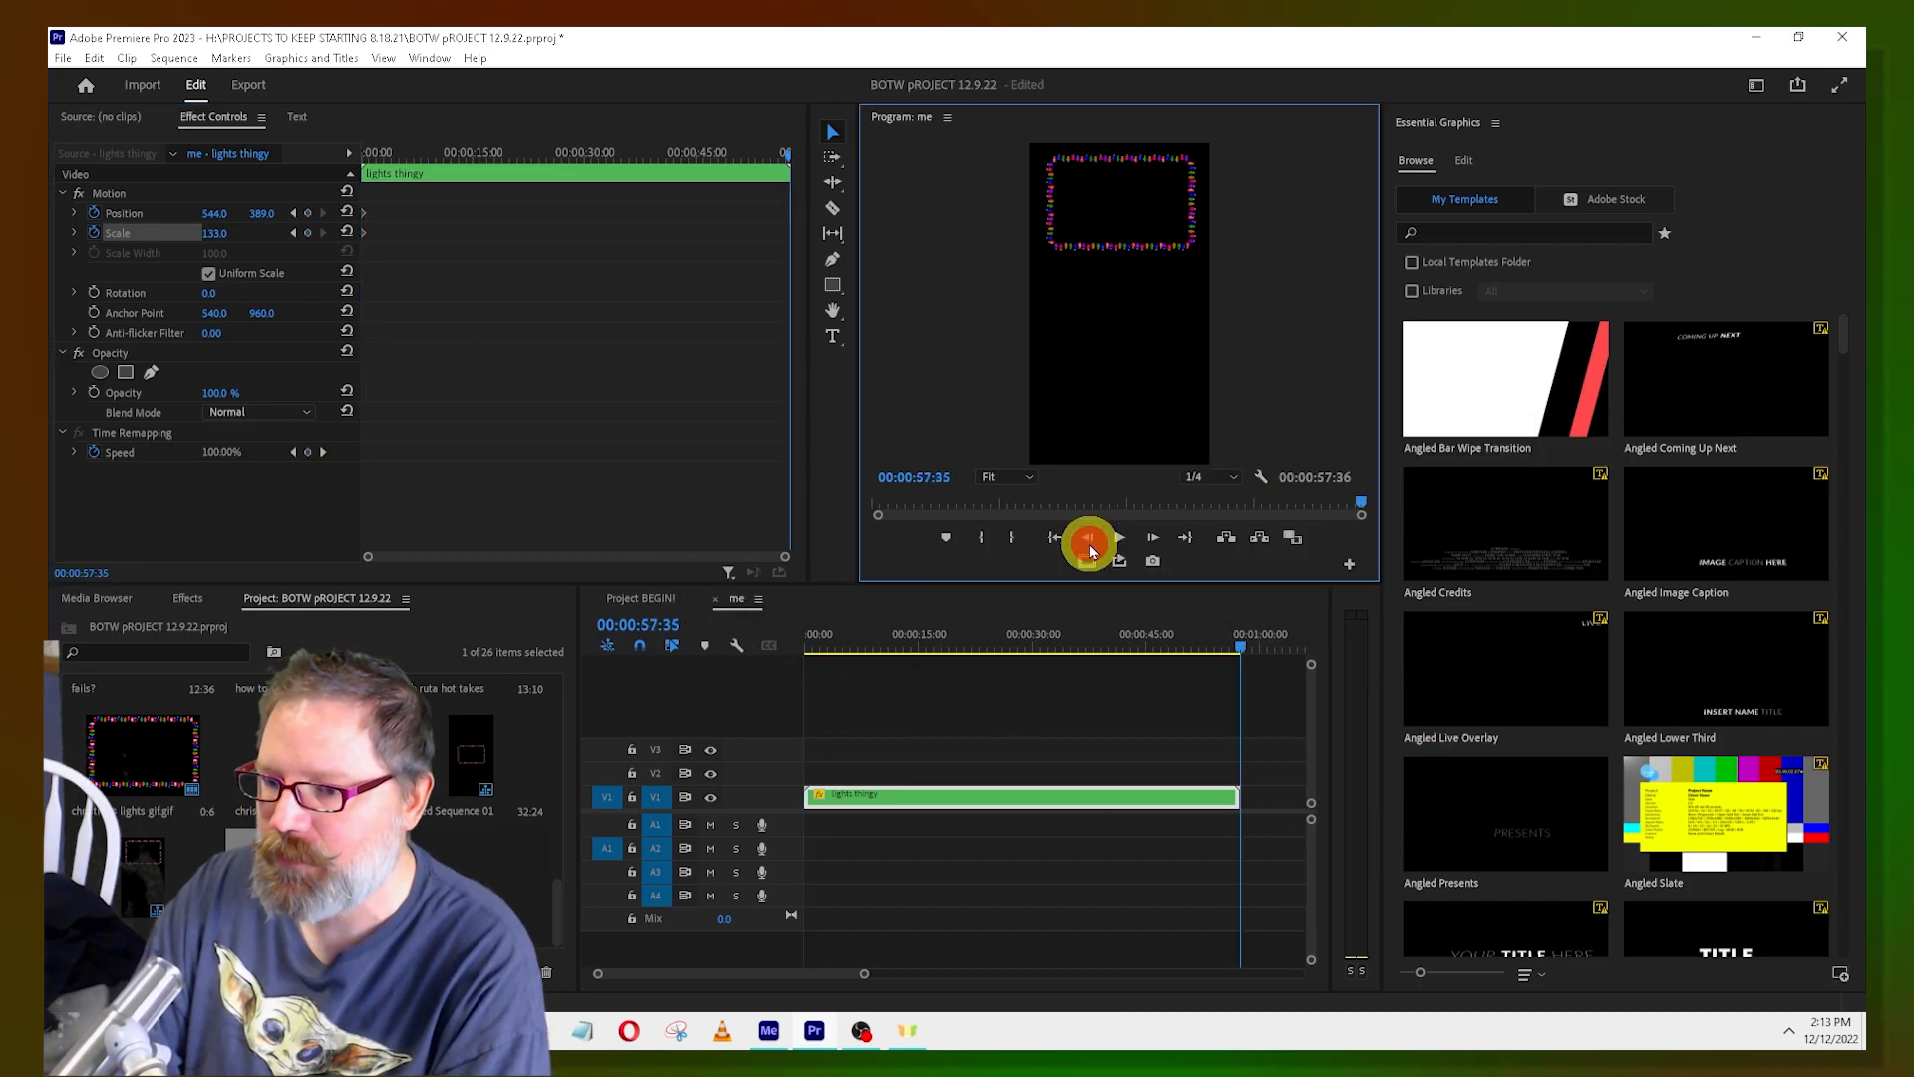
click(307, 214)
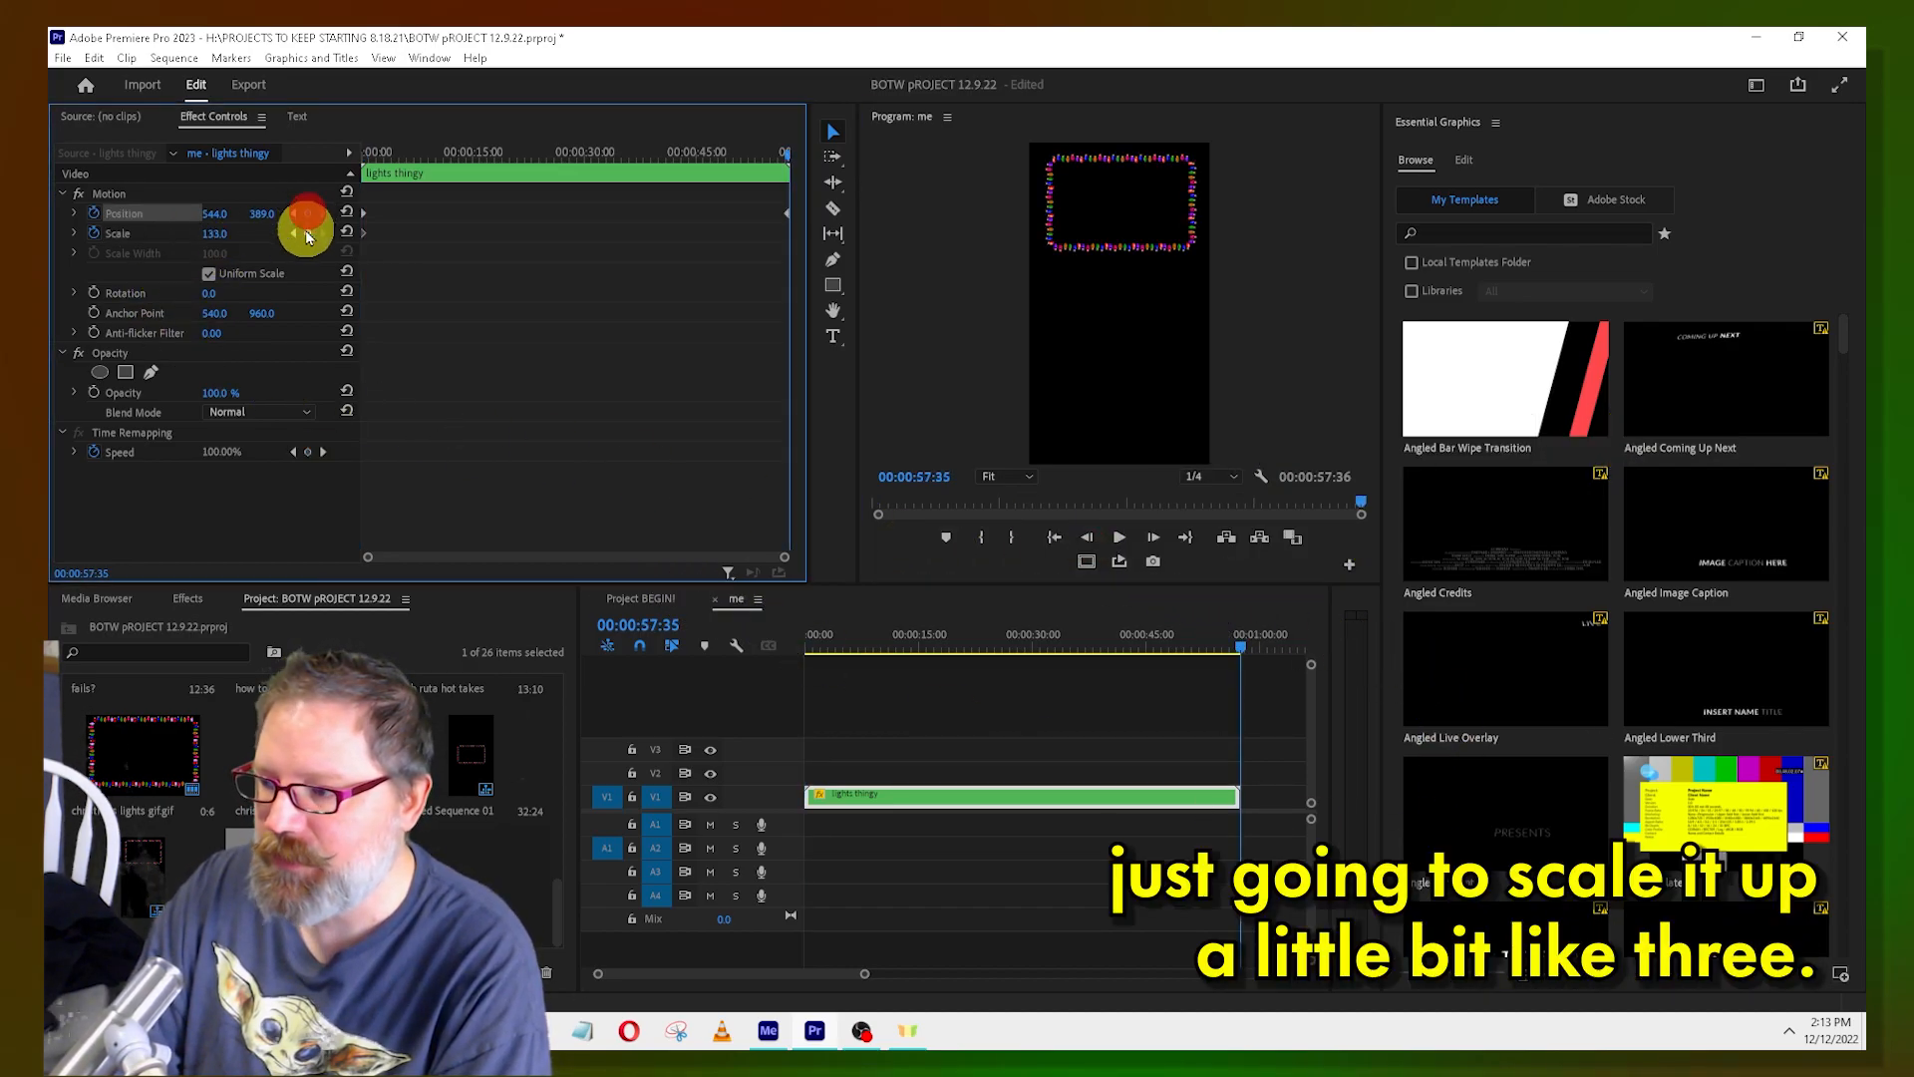
Add a scale keyframe of 136 near the middle of the lights thingy nest, at 00:00:23:45
click(987, 648)
click(227, 233)
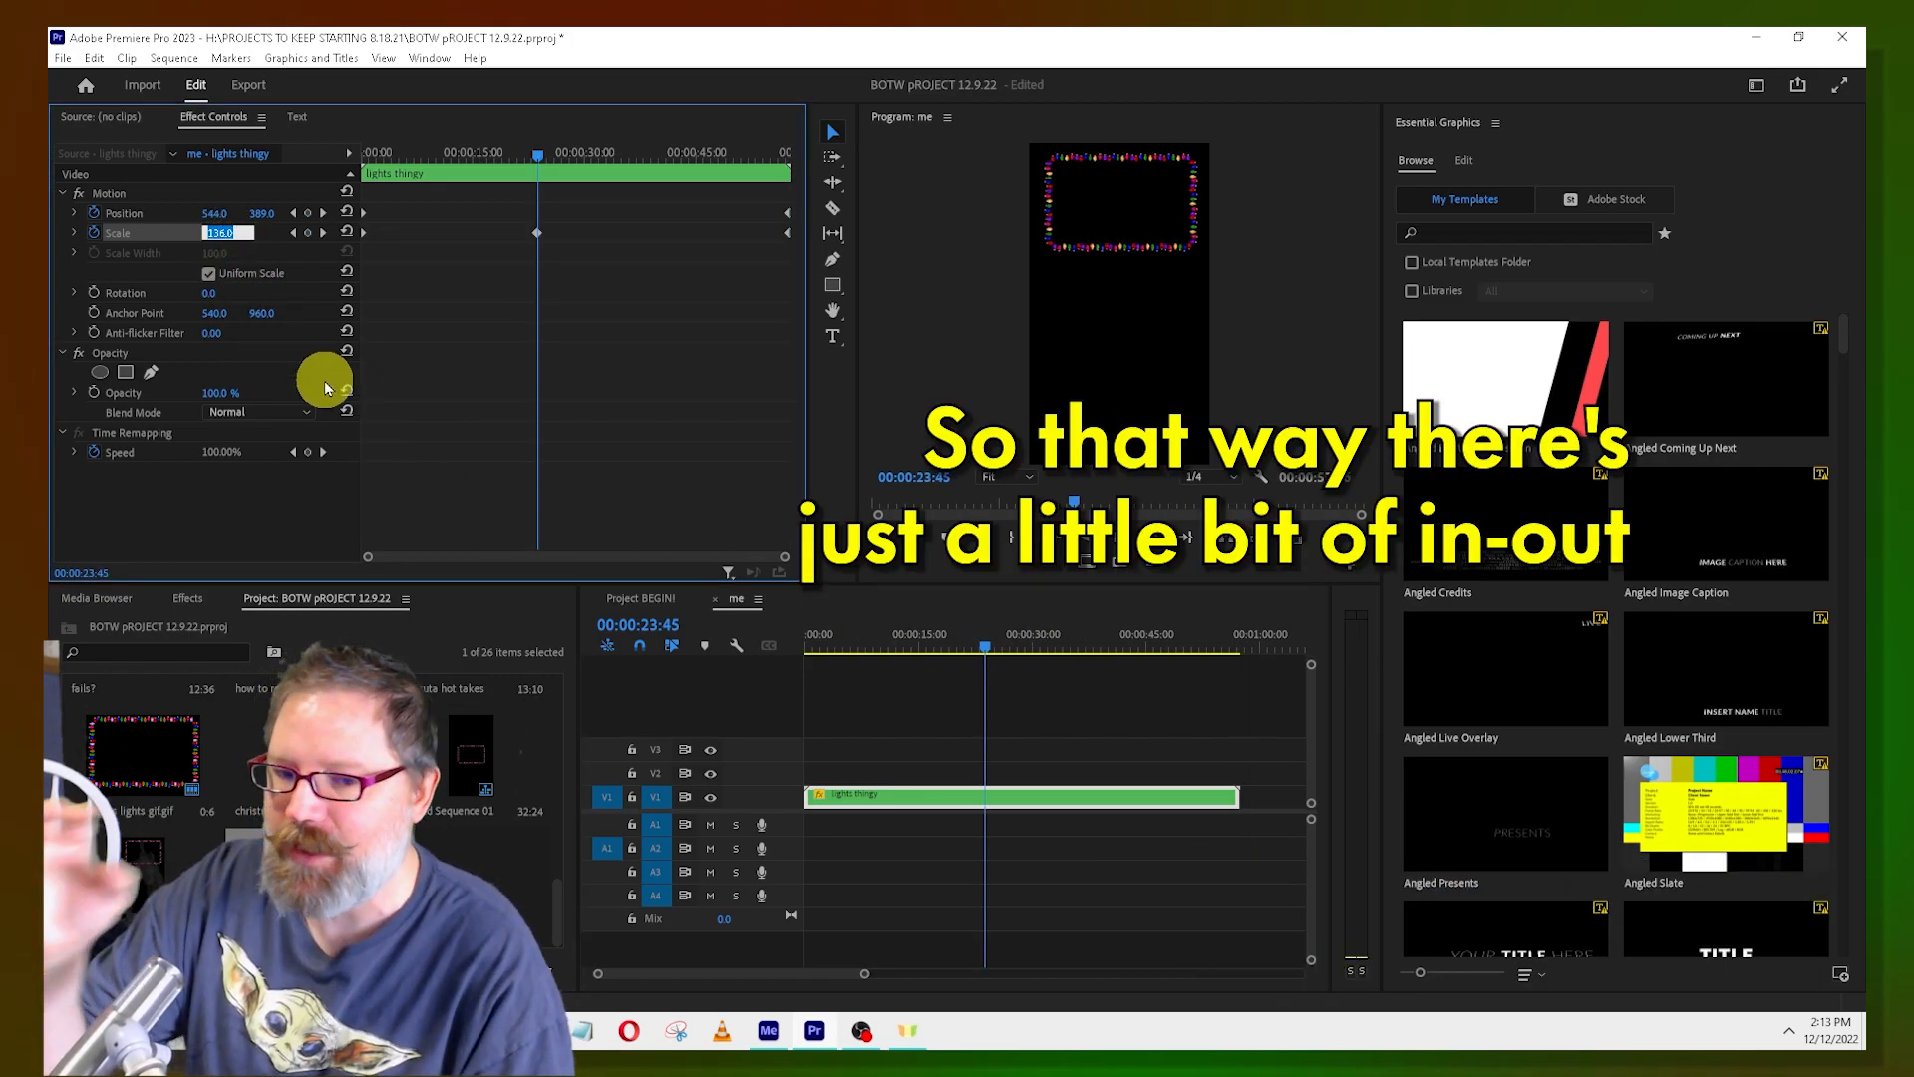
key(Return)
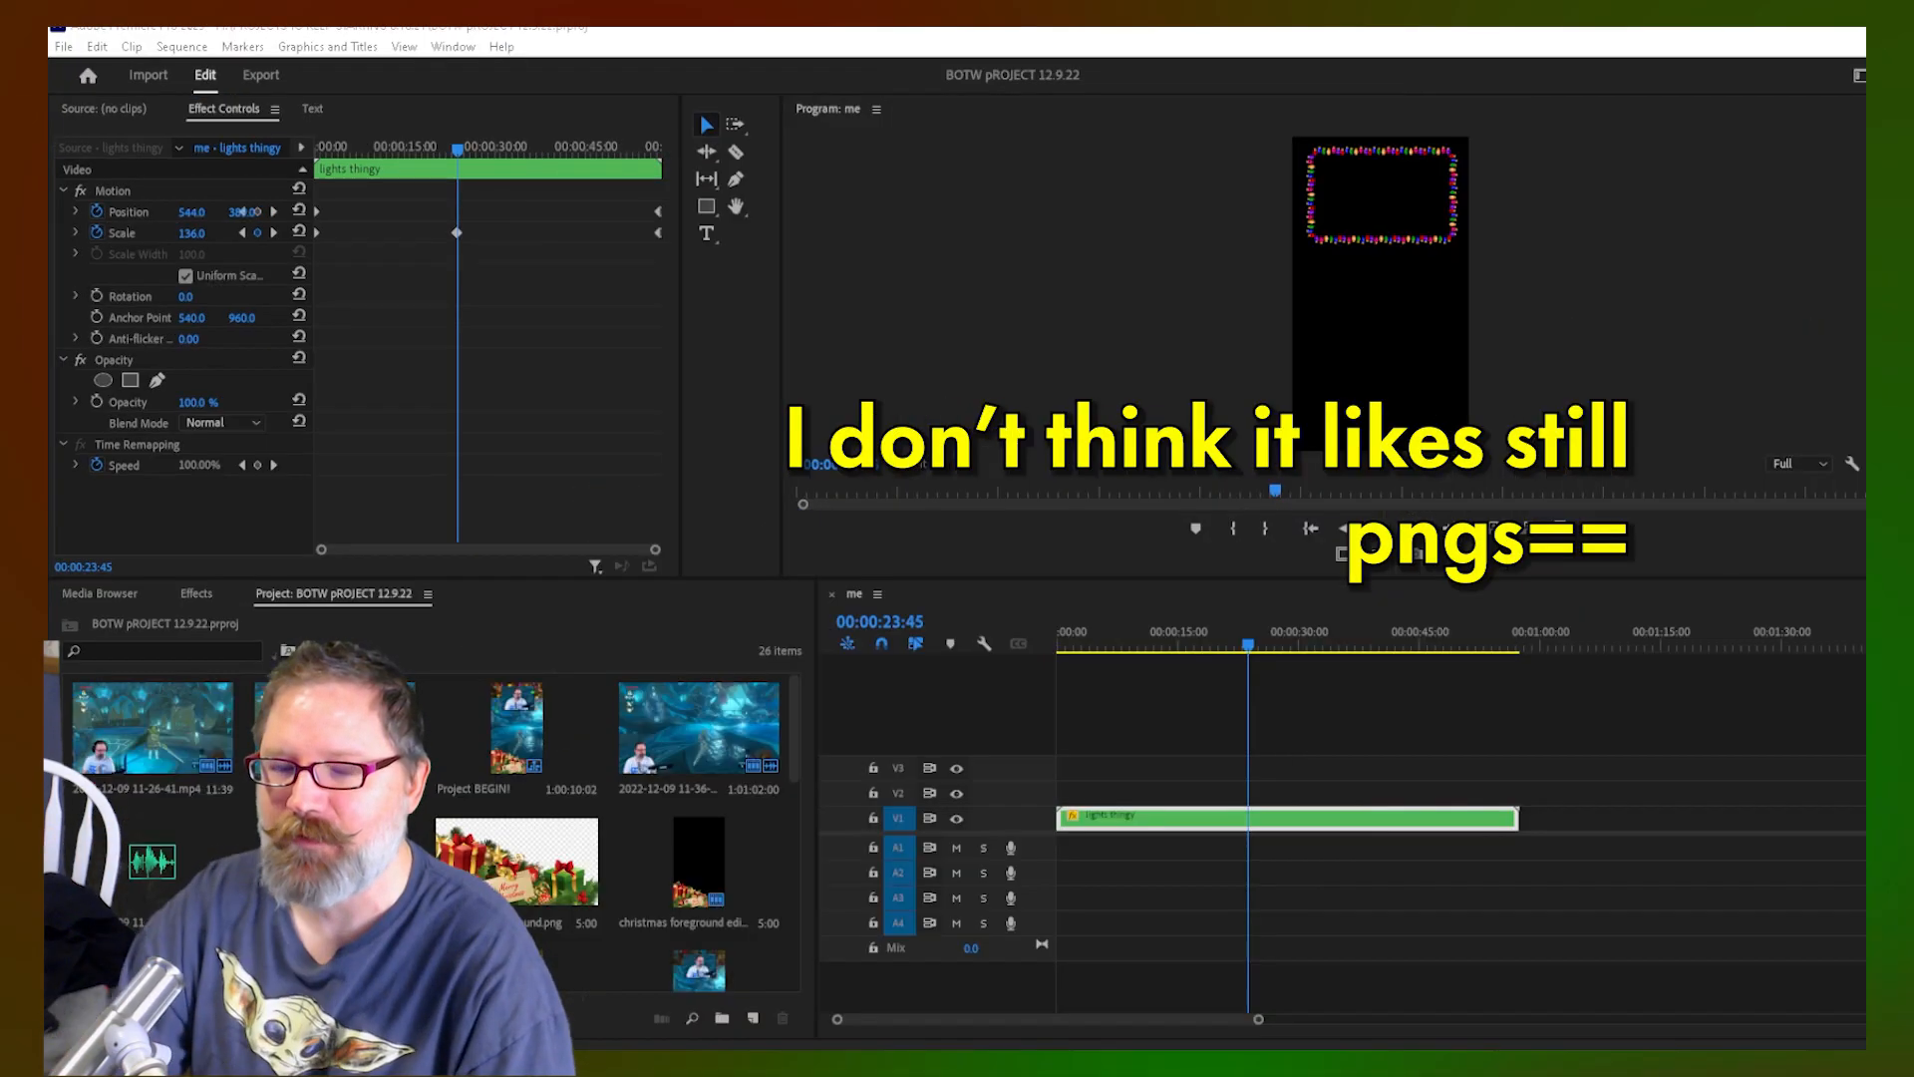
Return the playhead to the start of the sequence and copy the lights thingy nest
drag(1333, 642, 926, 658)
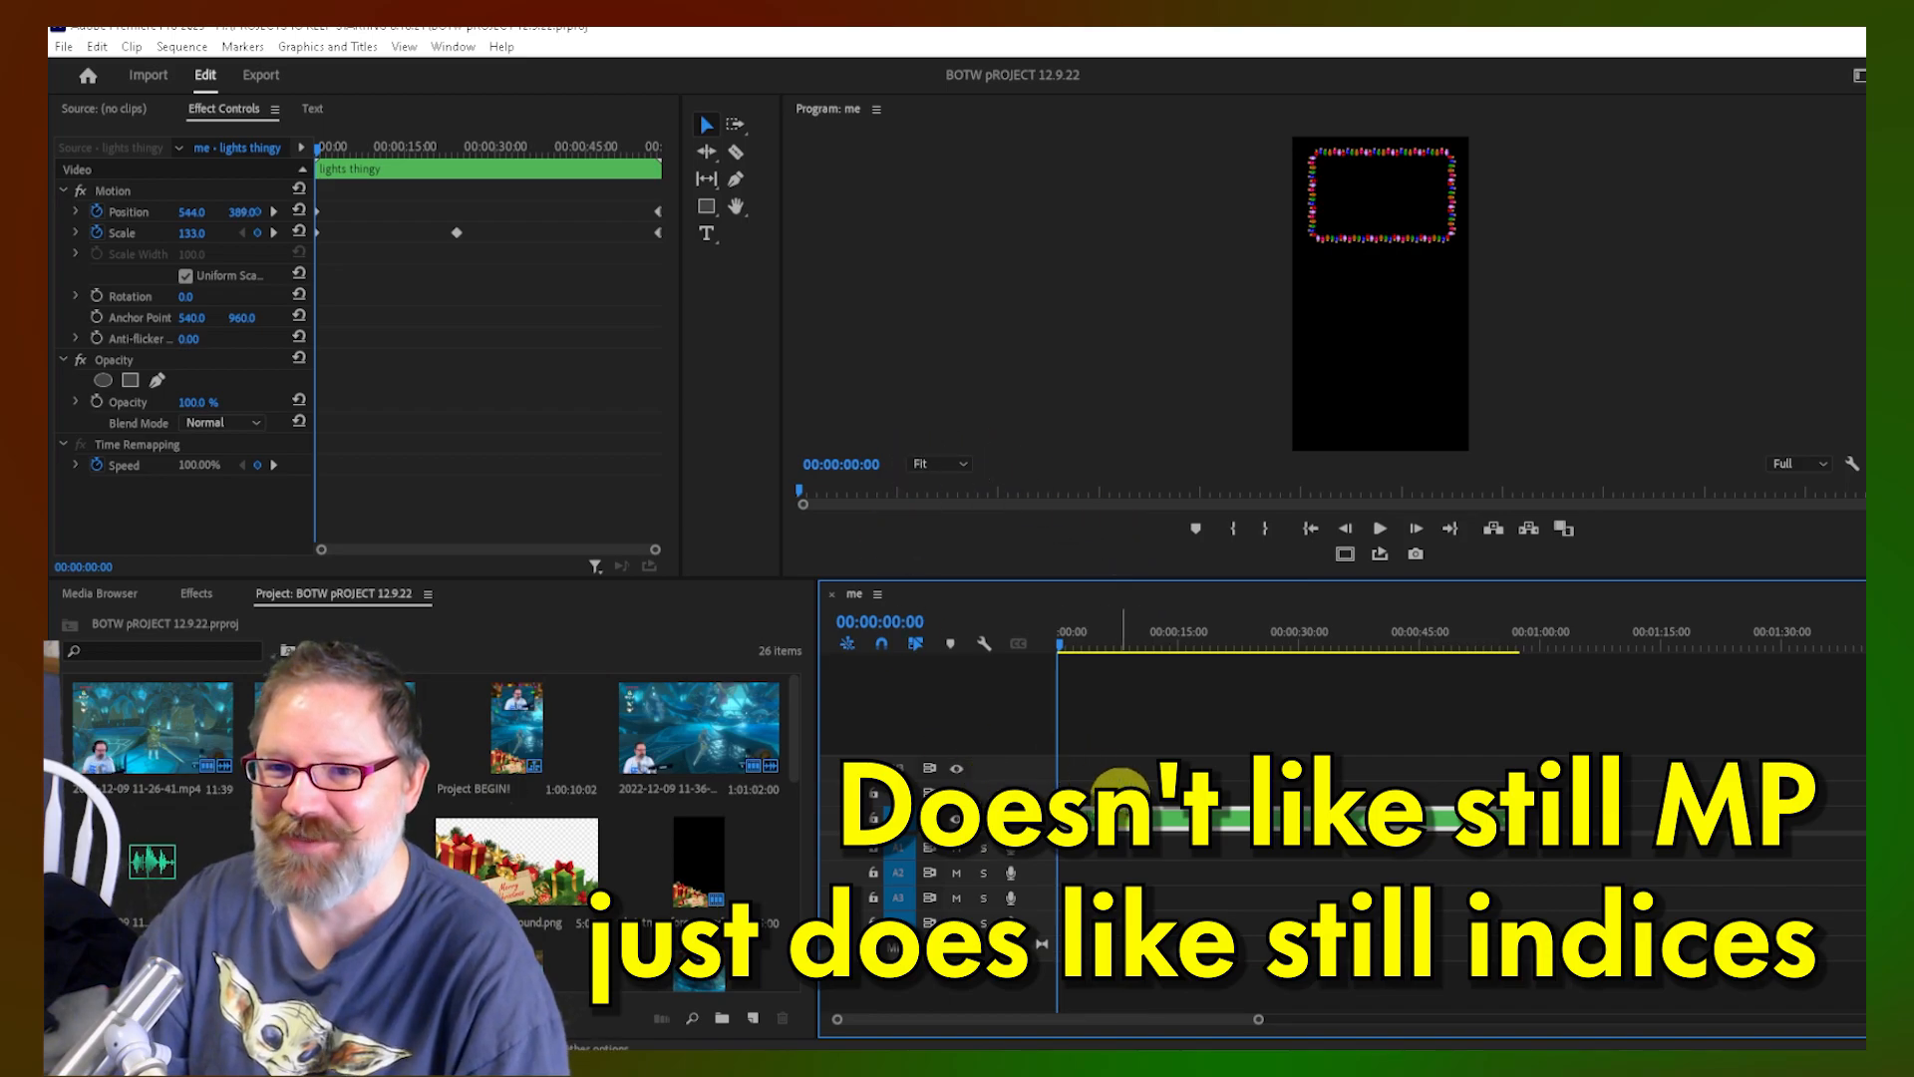
right_click(1134, 817)
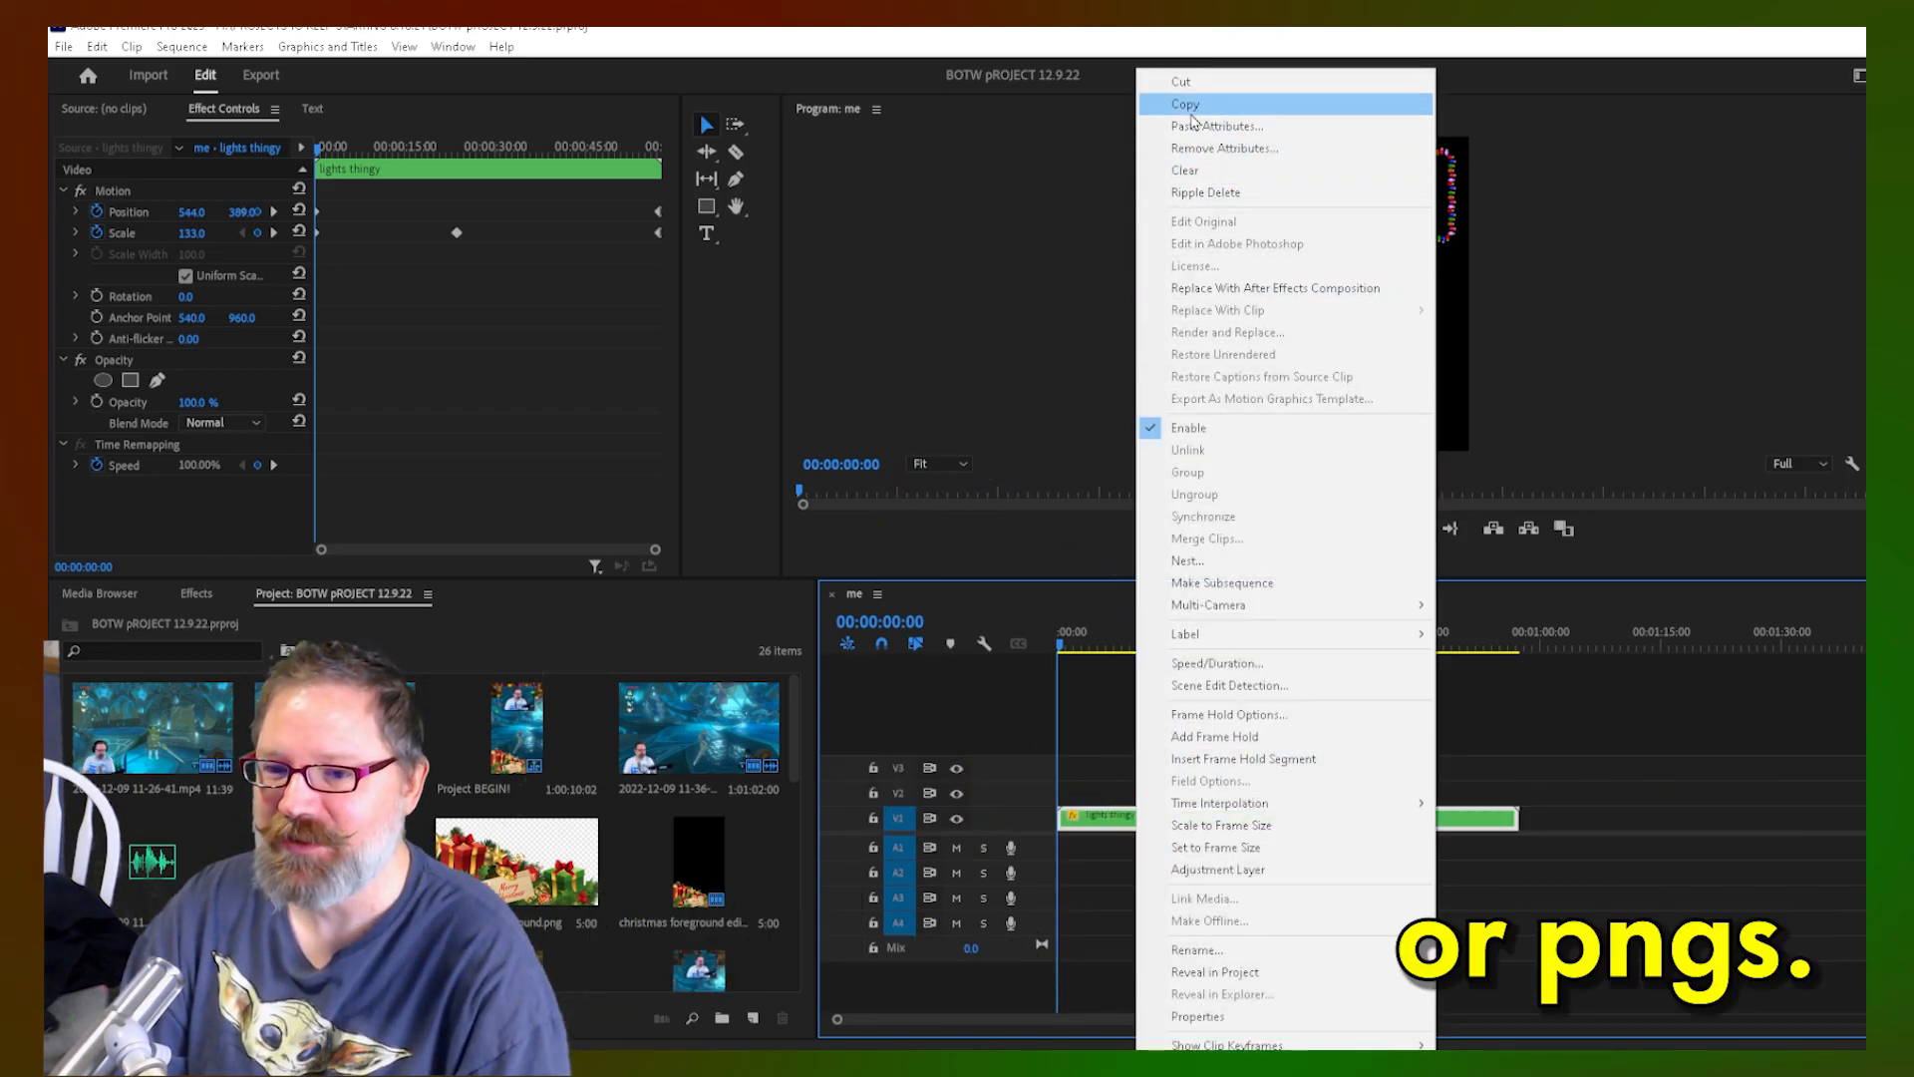
click(1186, 104)
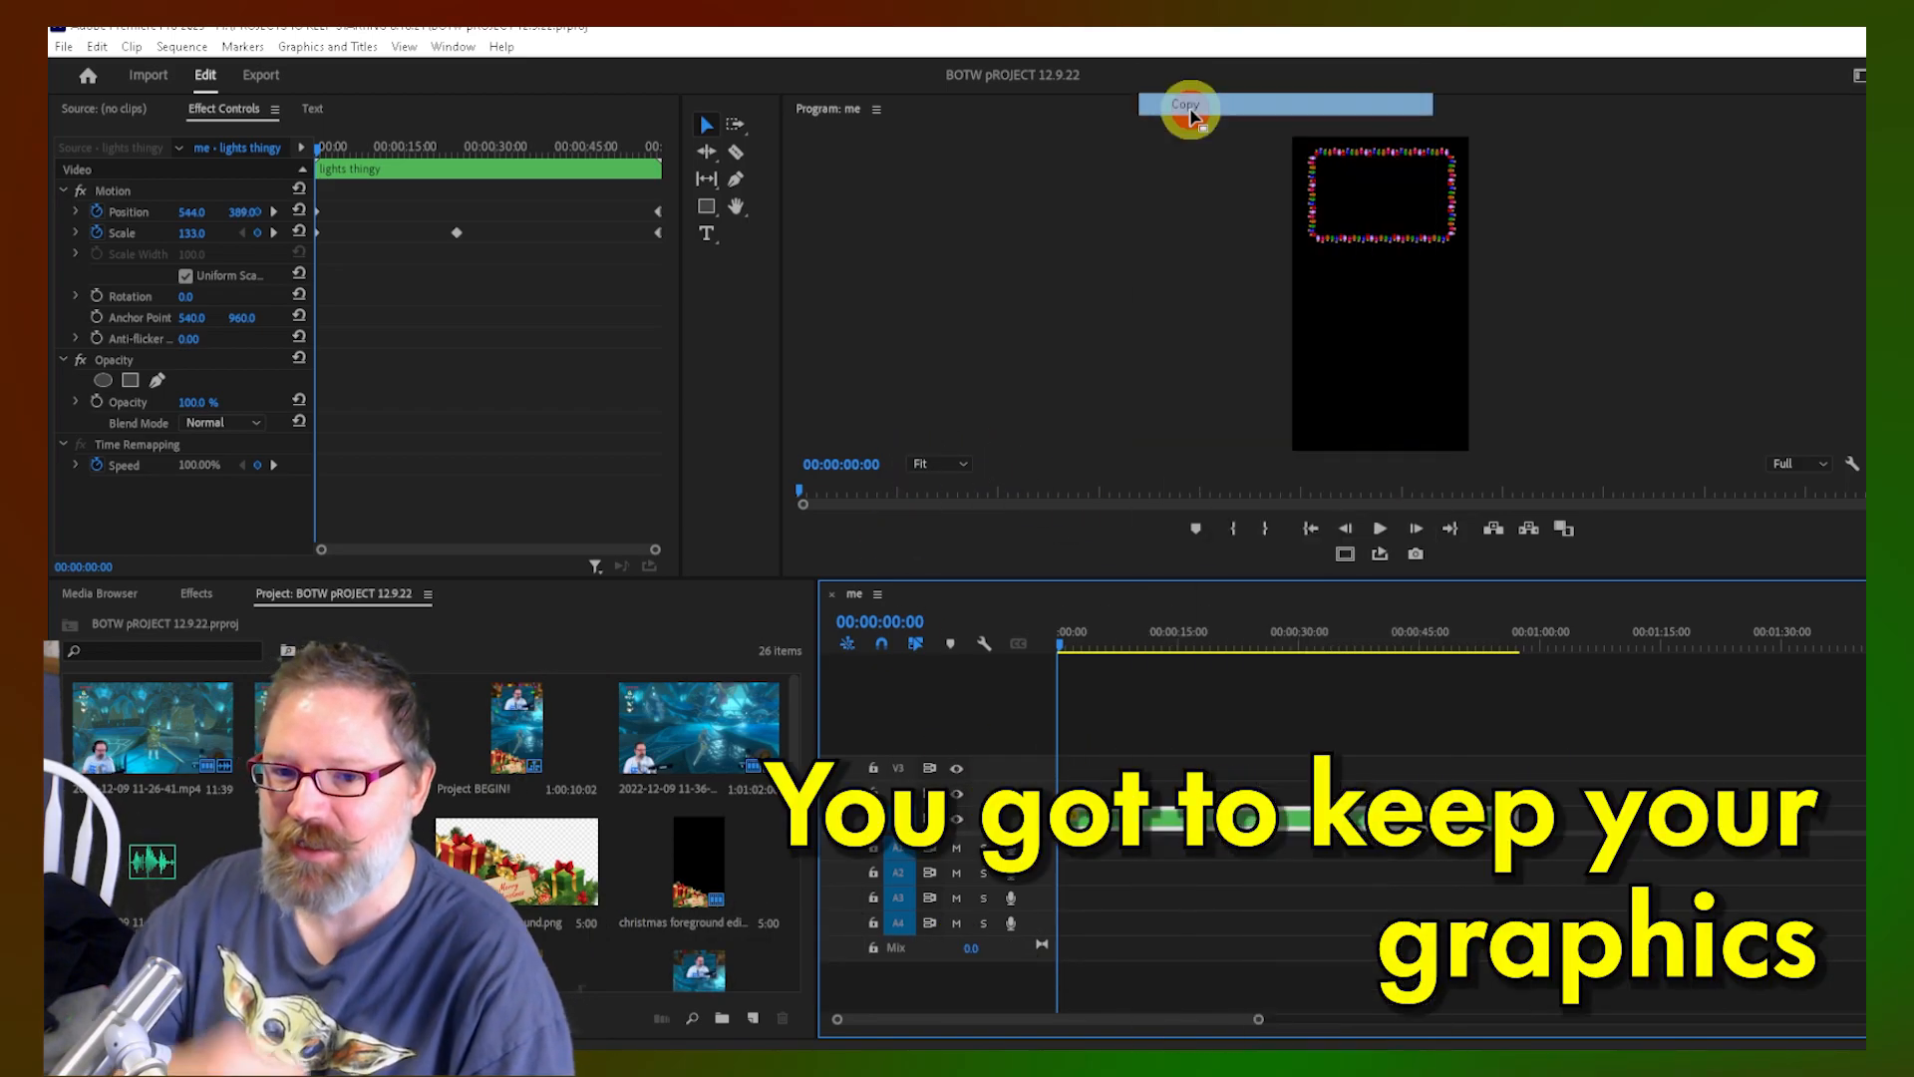
Open the "vah ruta hot takes" sequence and delete the Nested Sequence 01 clip from track V7
click(794, 705)
drag(794, 704, 800, 922)
double_click(154, 813)
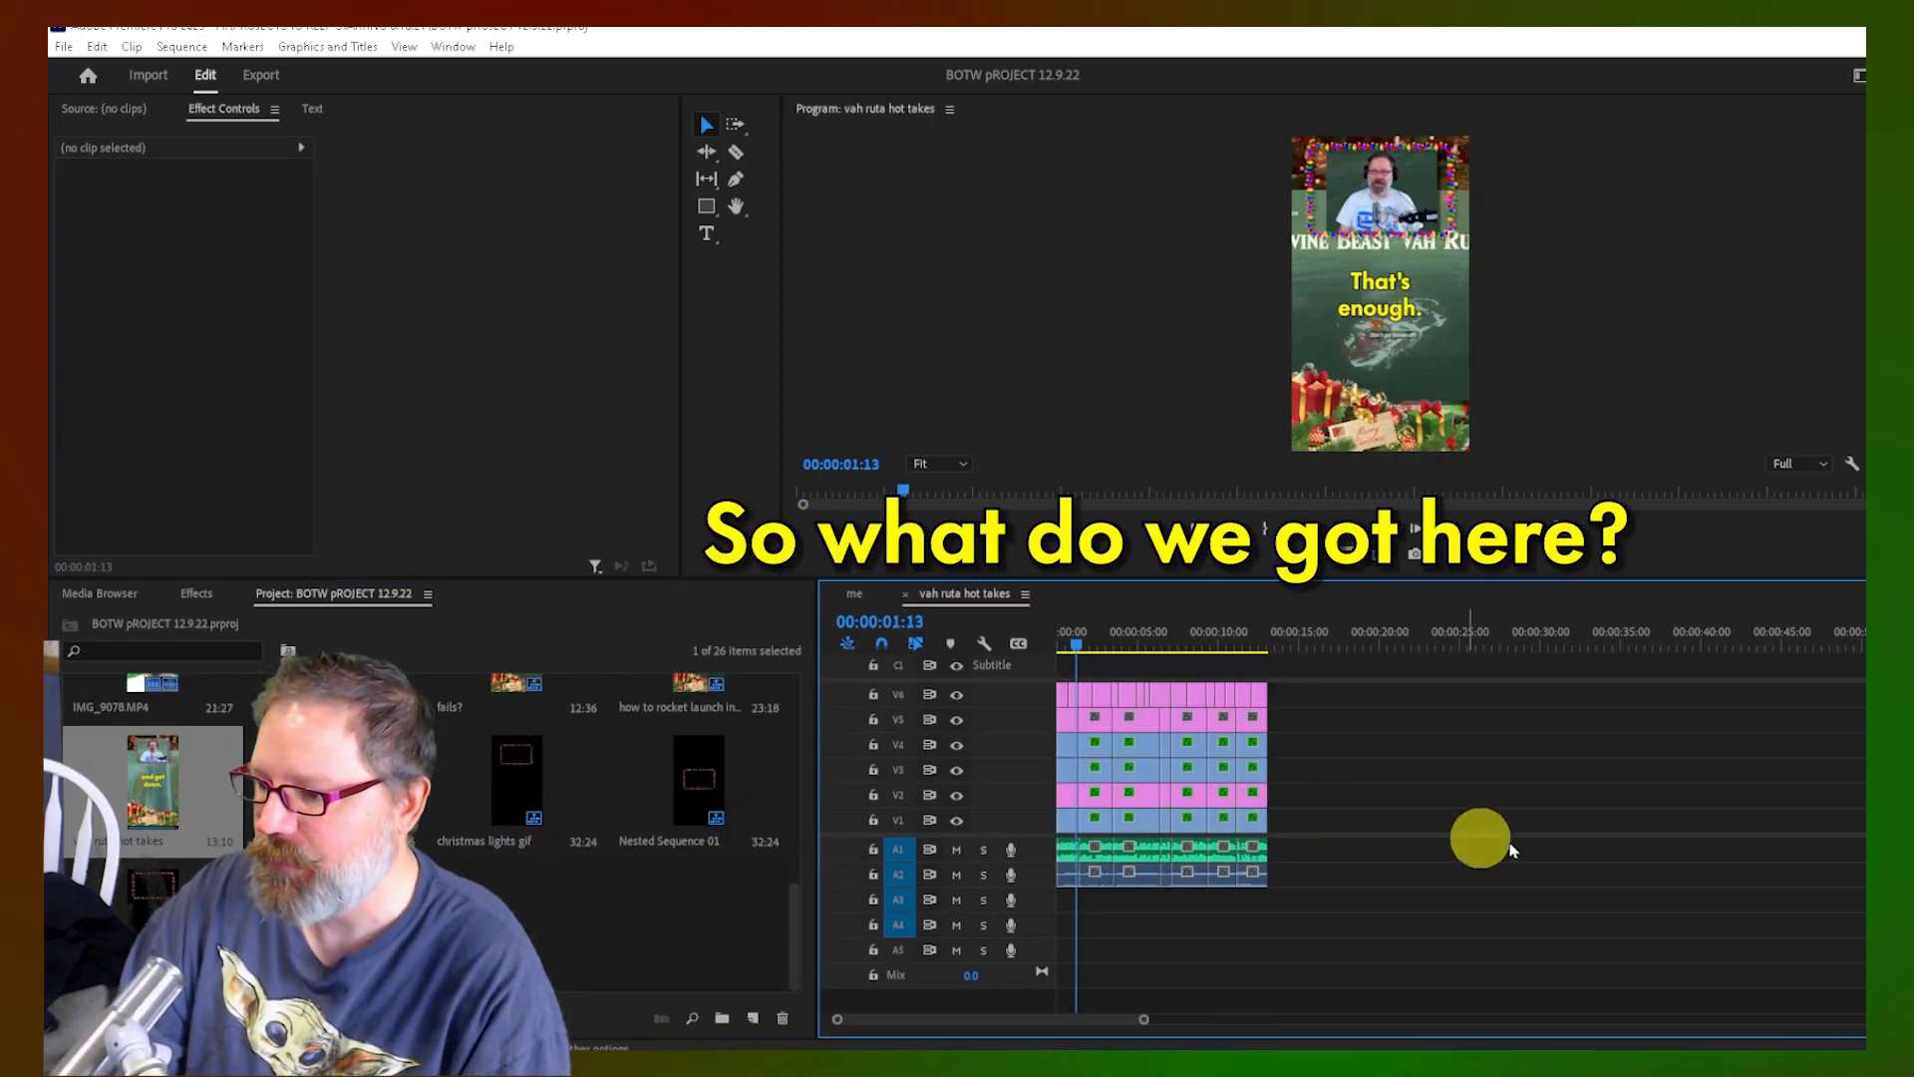
drag(1882, 785, 1880, 776)
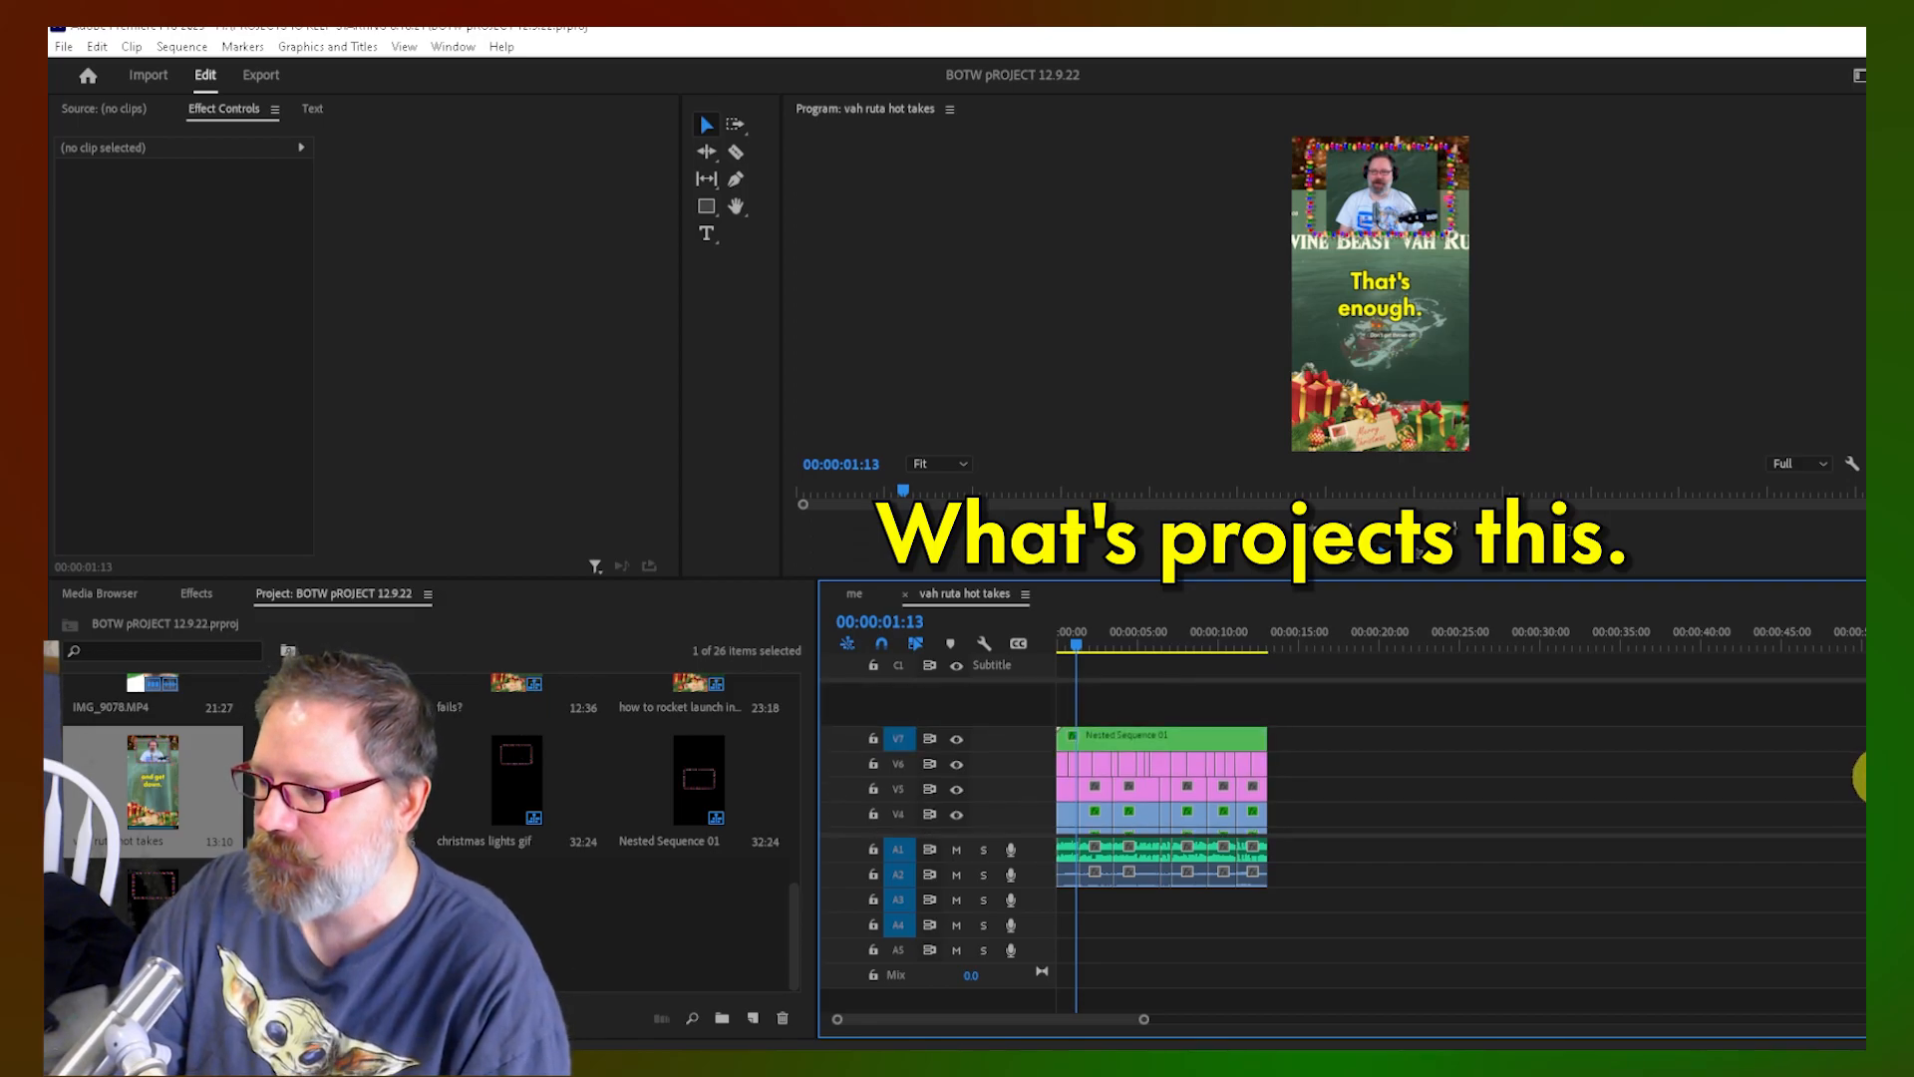
click(1196, 736)
key(Delete)
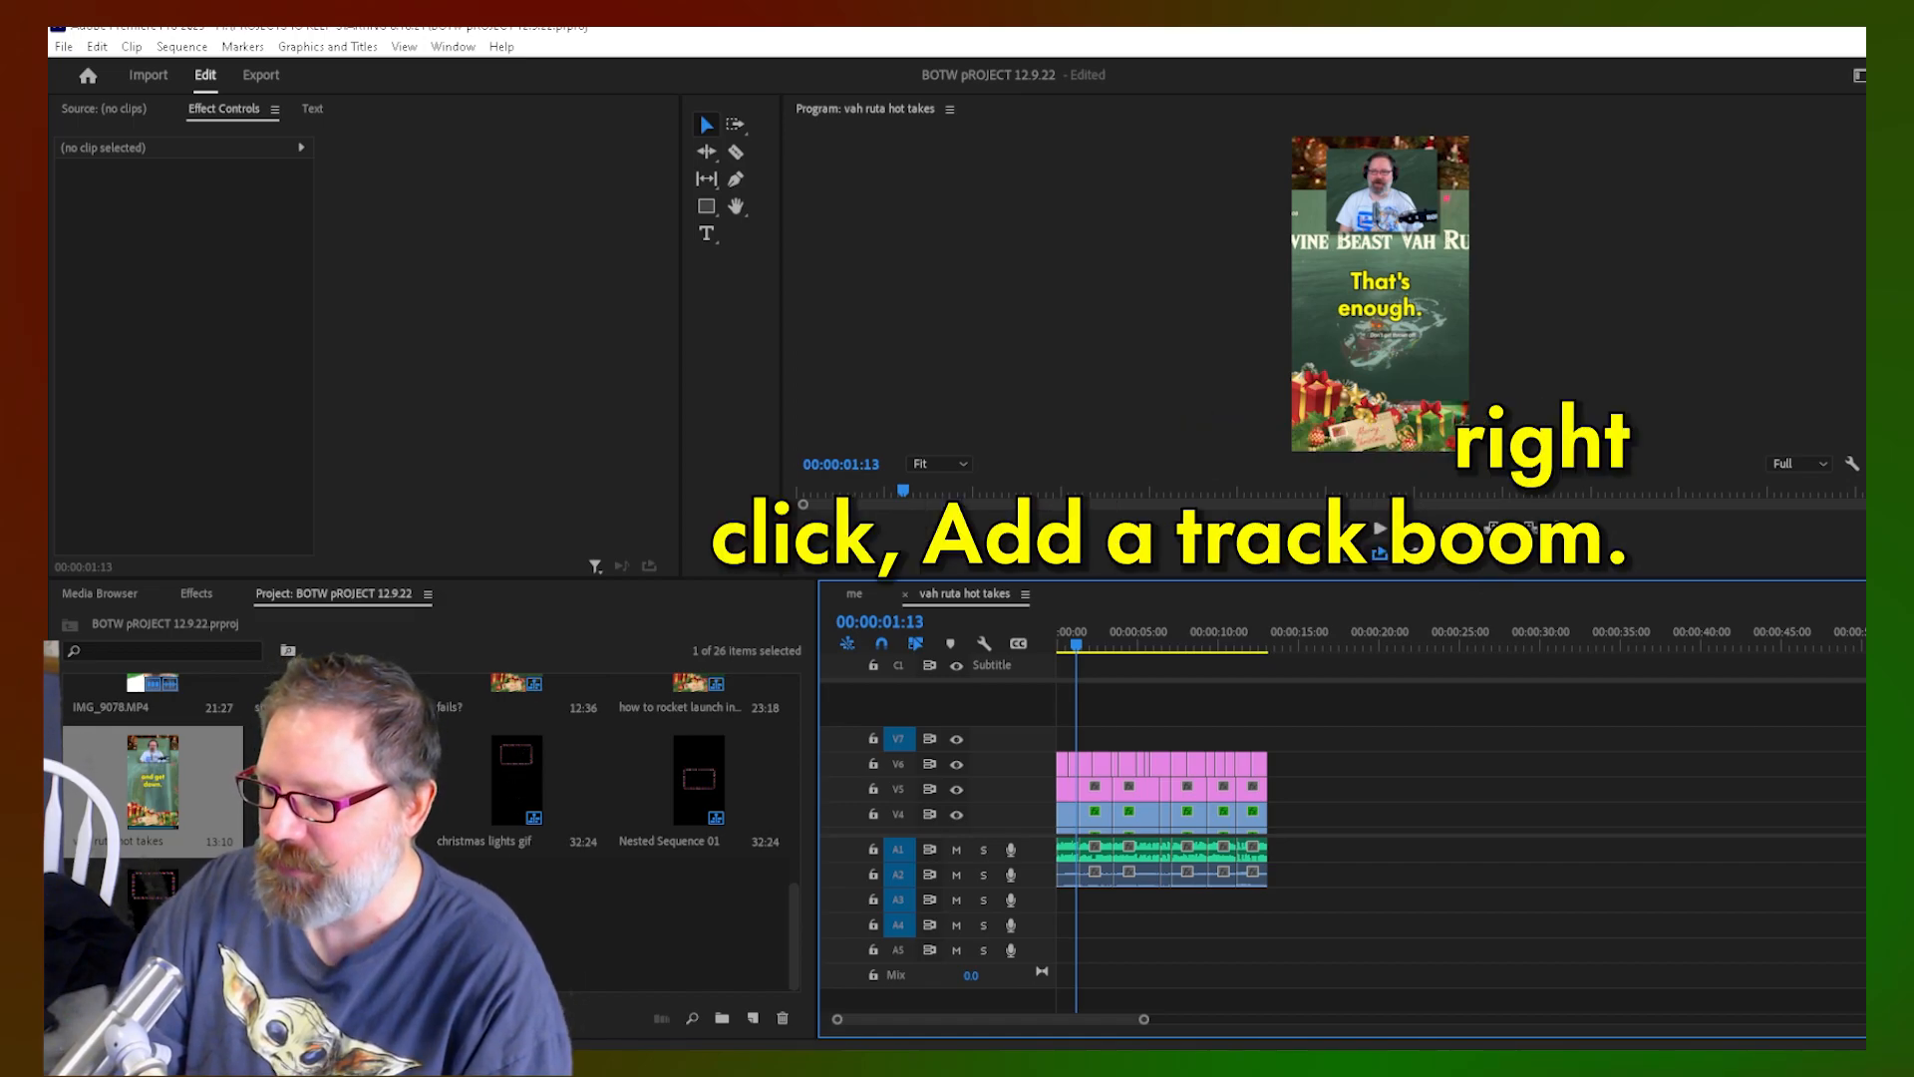
Go back to the "me" sequence and copy the lights thingy nest on V1 again
click(855, 595)
click(1214, 733)
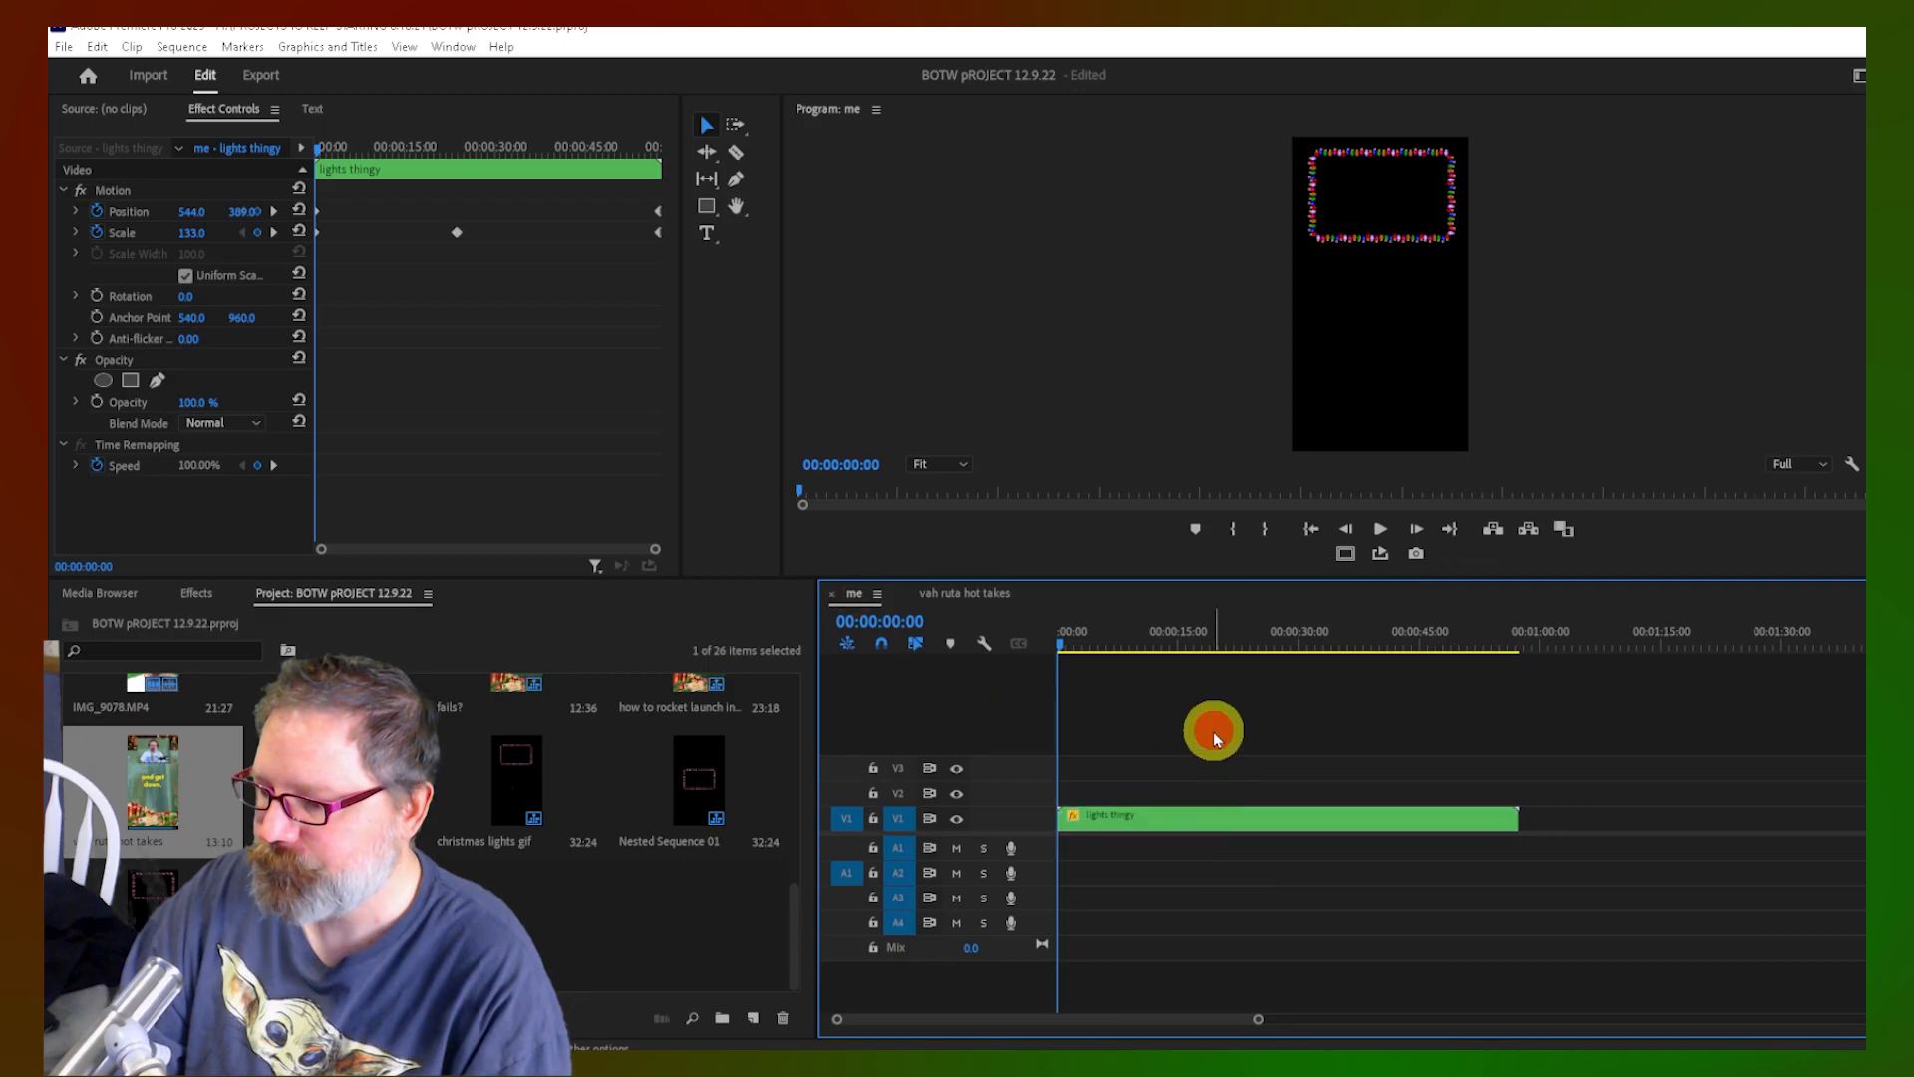
right_click(1195, 824)
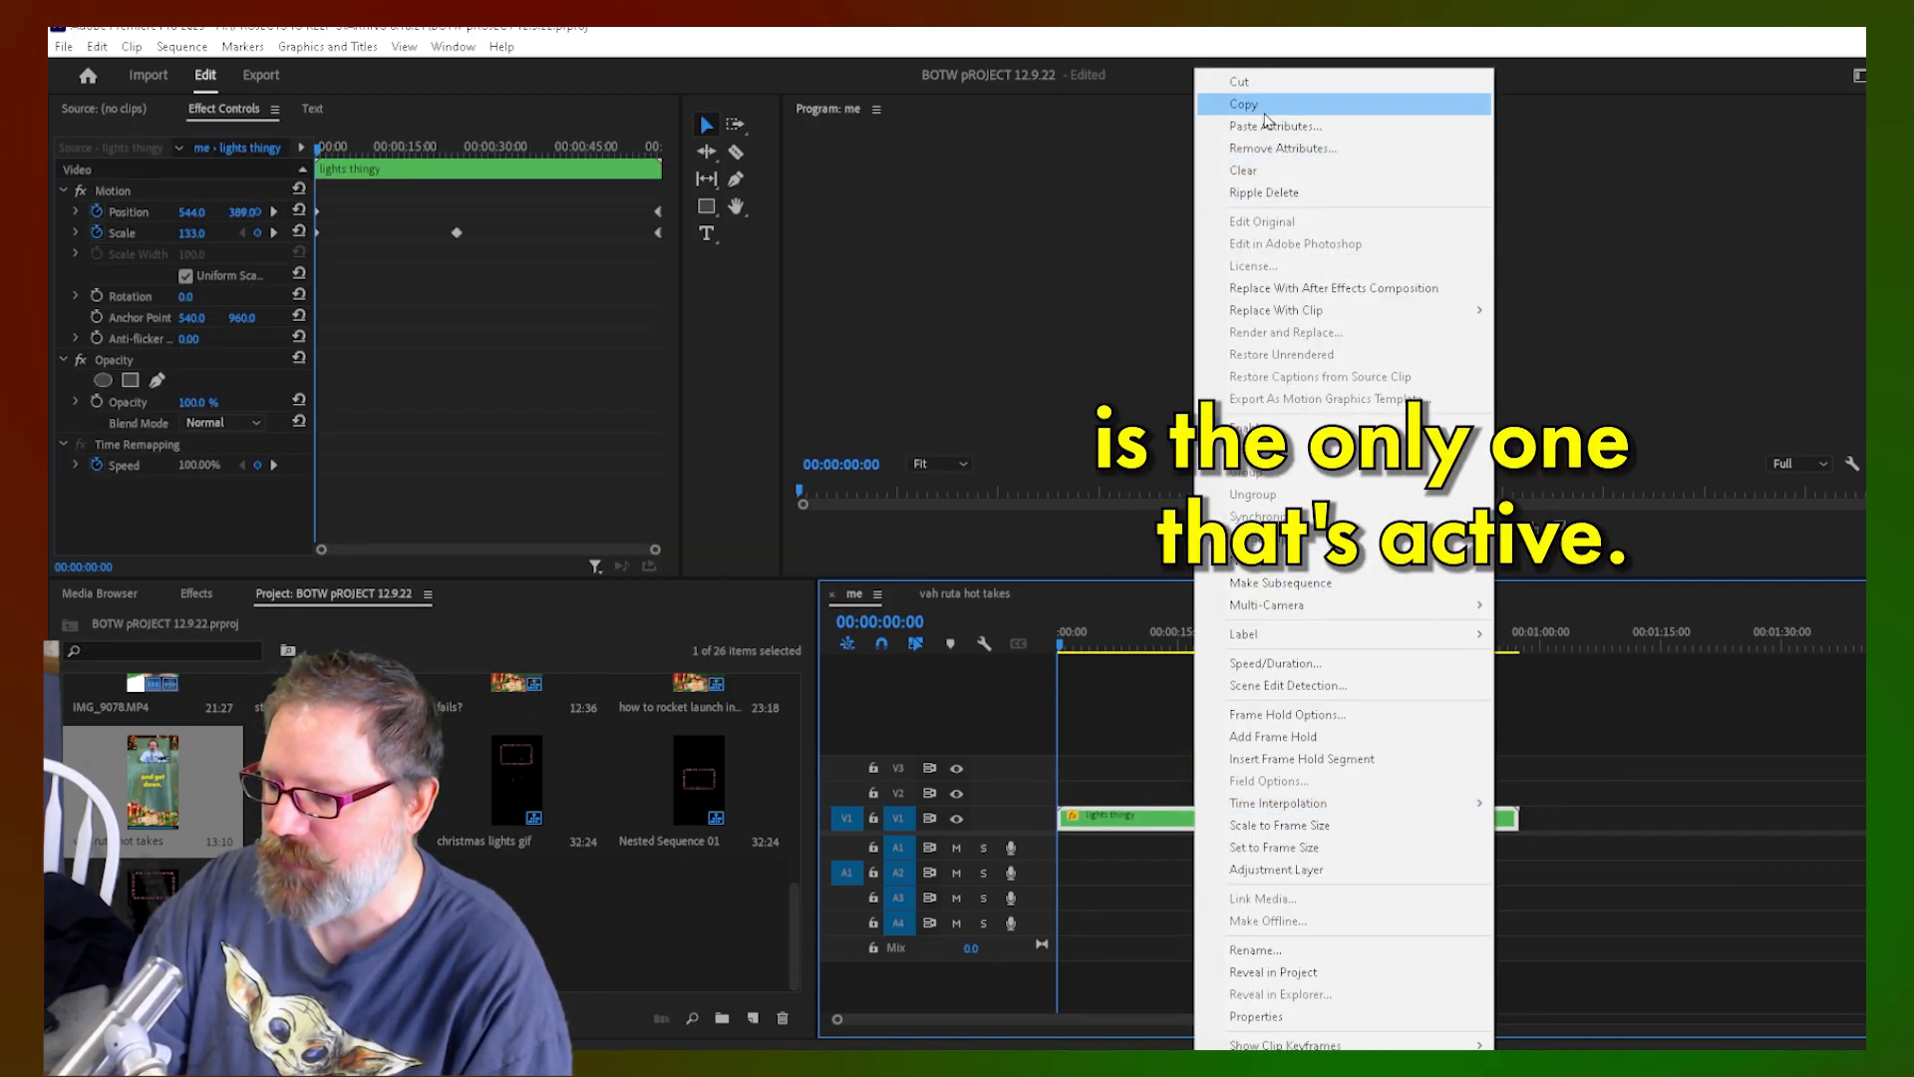
click(1260, 106)
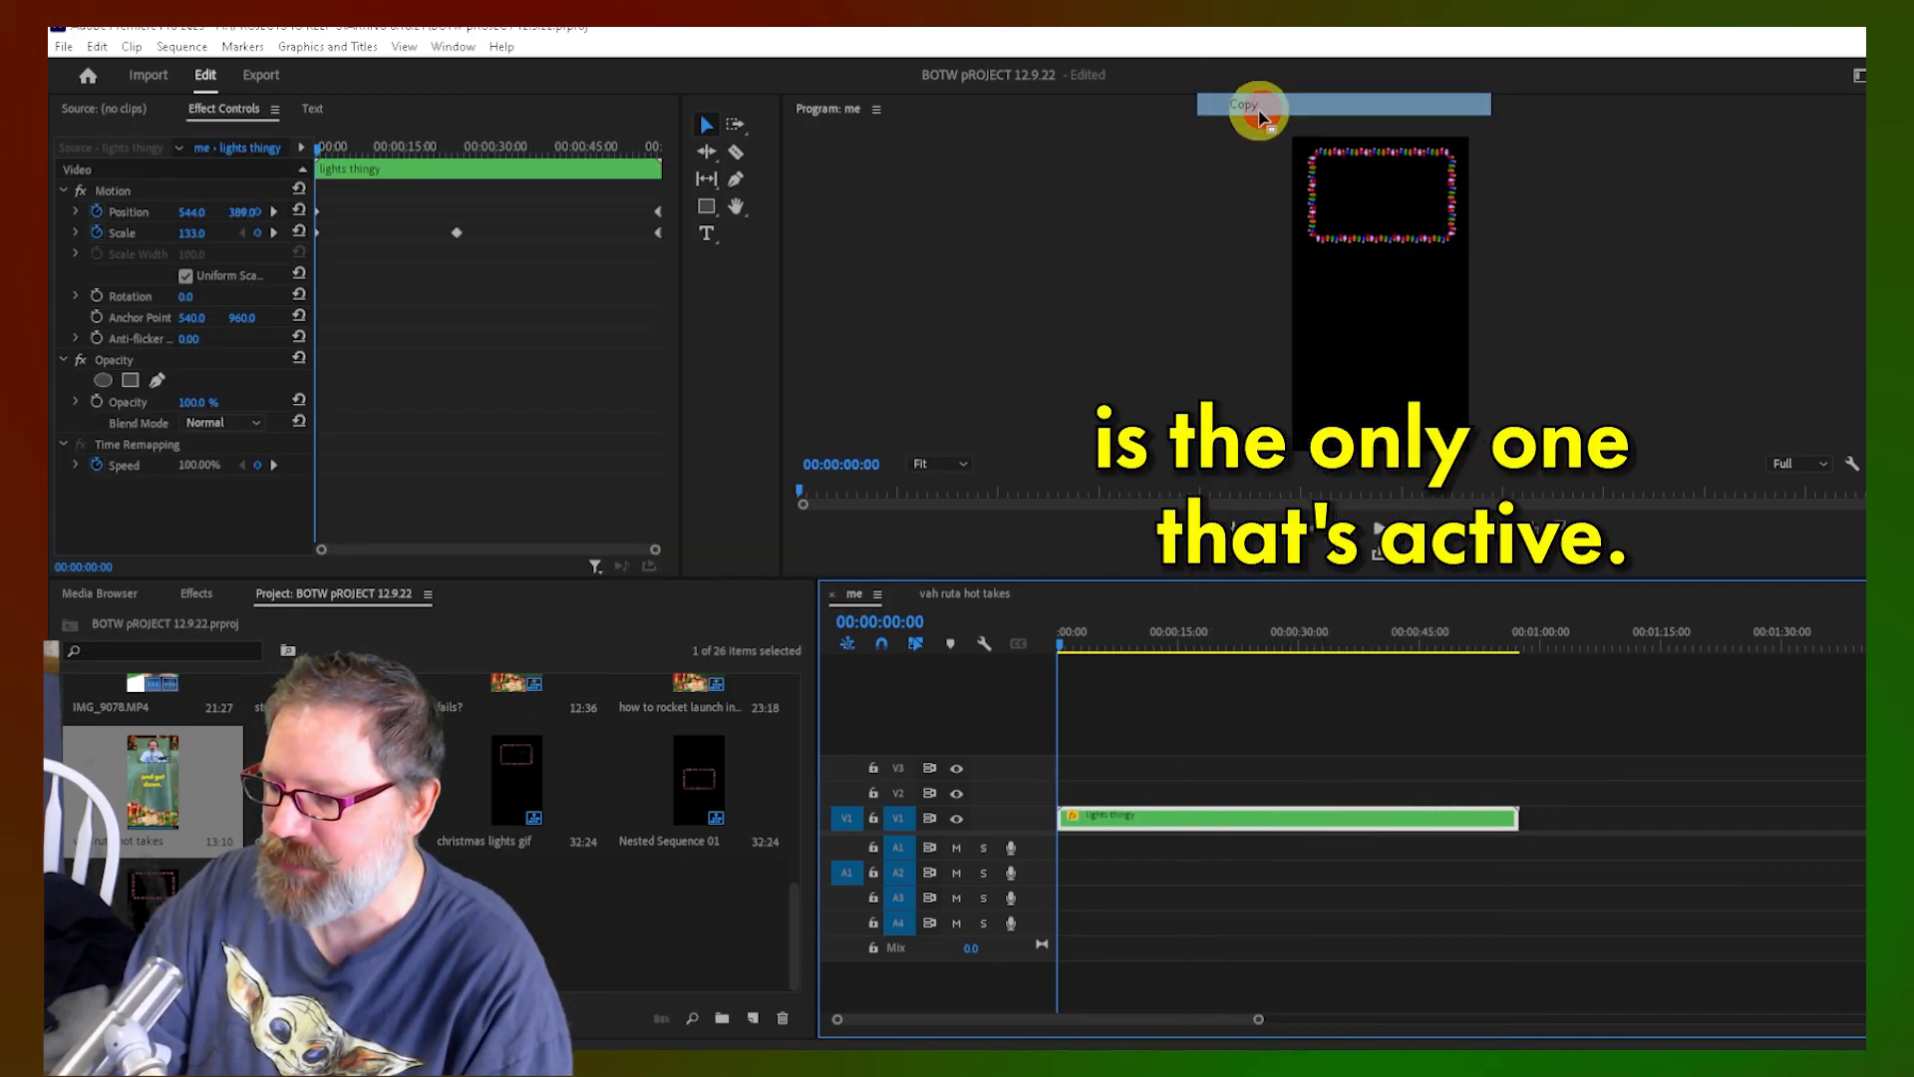
Paste the copied lights thingy nest onto V7 of the "vah ruta hot takes" sequence and return the playhead to the start
click(960, 594)
key(ctrl+v)
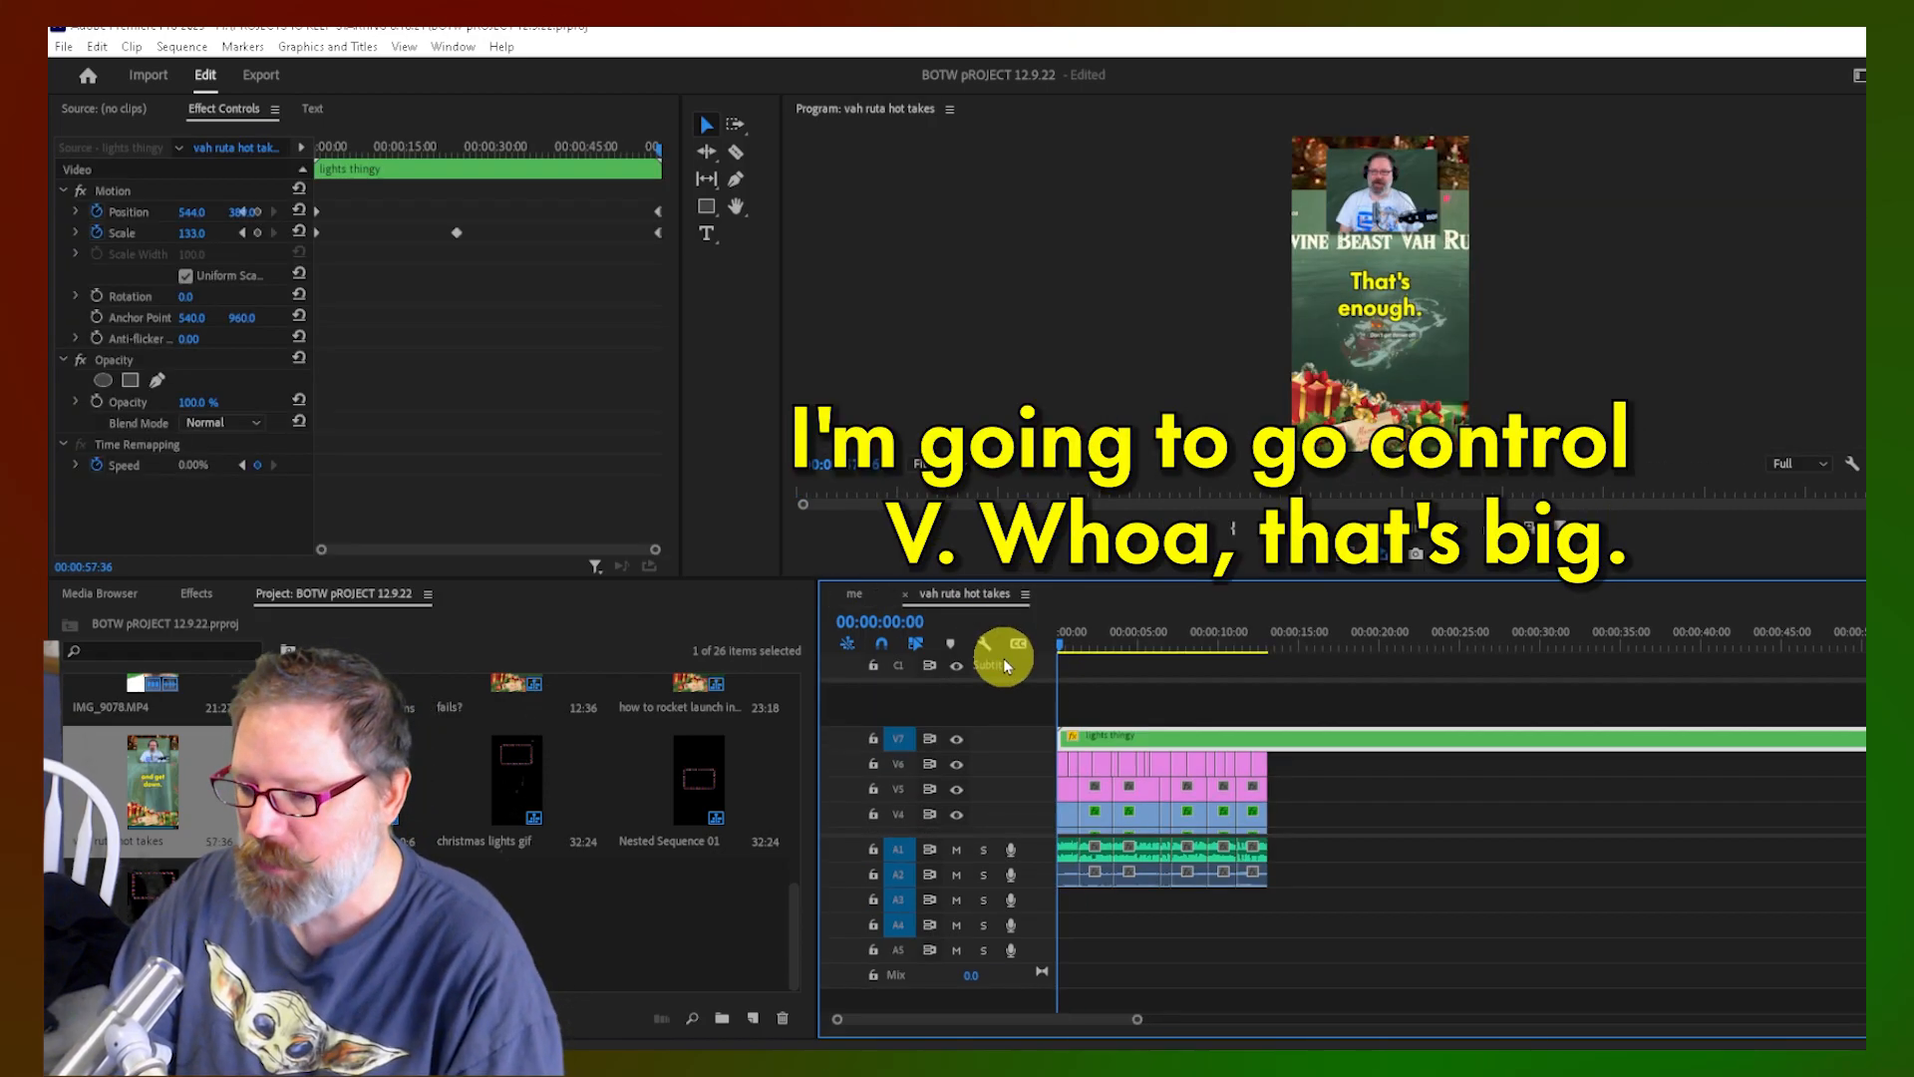
key(Home)
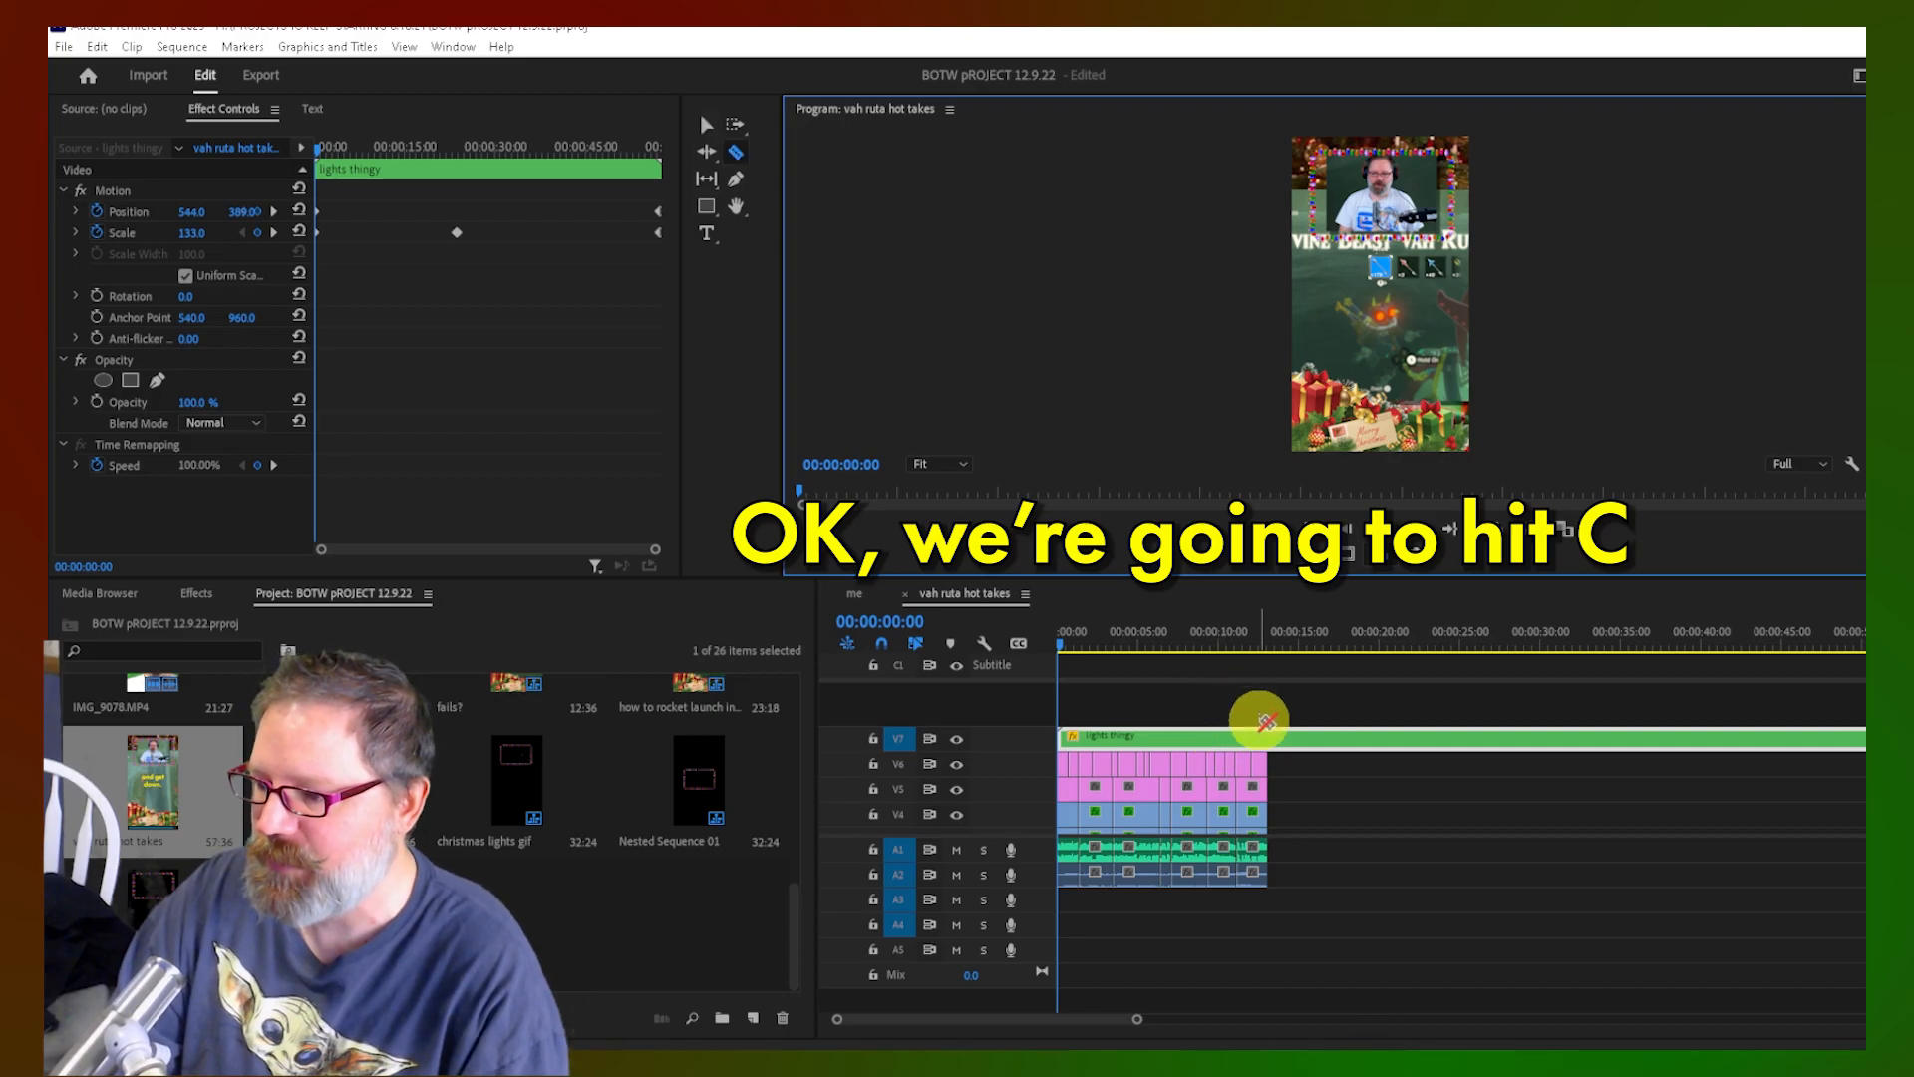
Cut the lights thingy nest on V7 where the clips below it end and delete the excess part
key(c)
click(1265, 738)
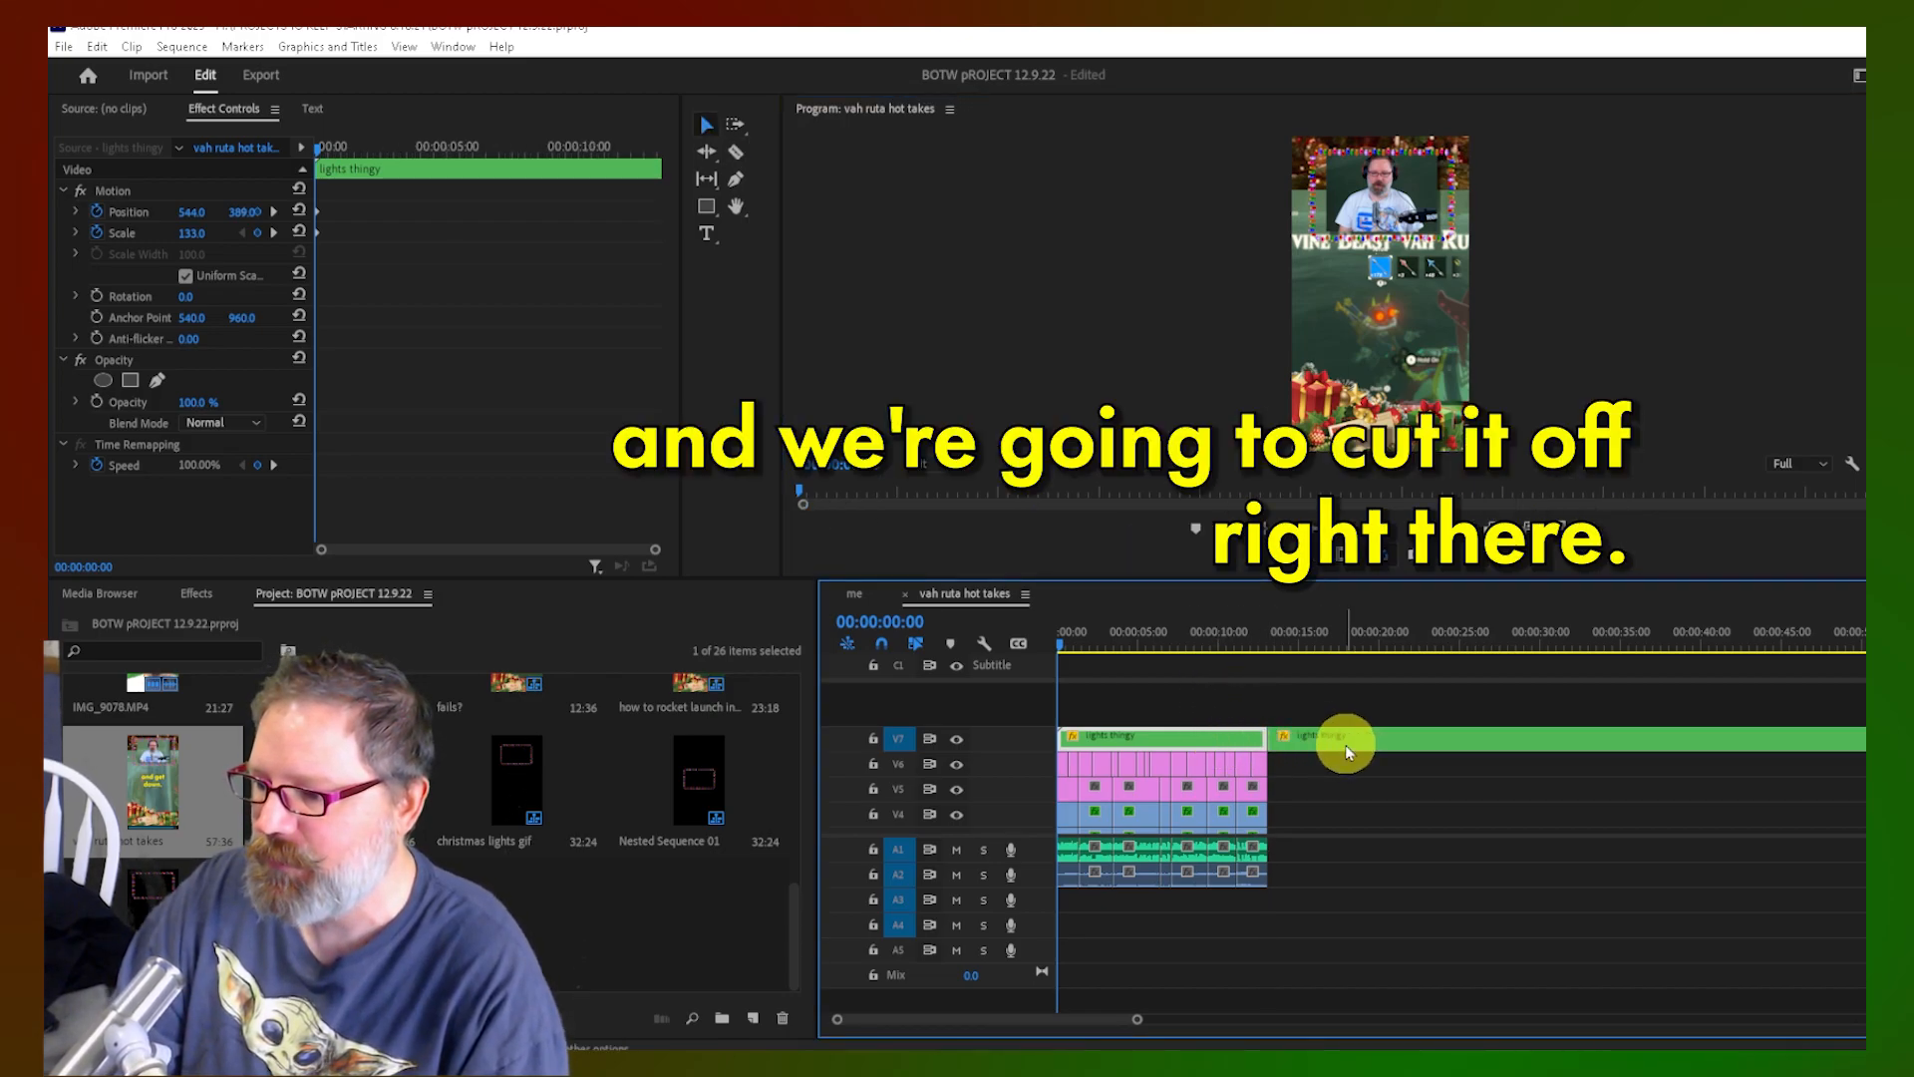
click(1346, 741)
key(Delete)
At 00:00:06:04, move the lights thingy nest slightly up to frame the webcam video, with a horizontal position of 537
click(1156, 630)
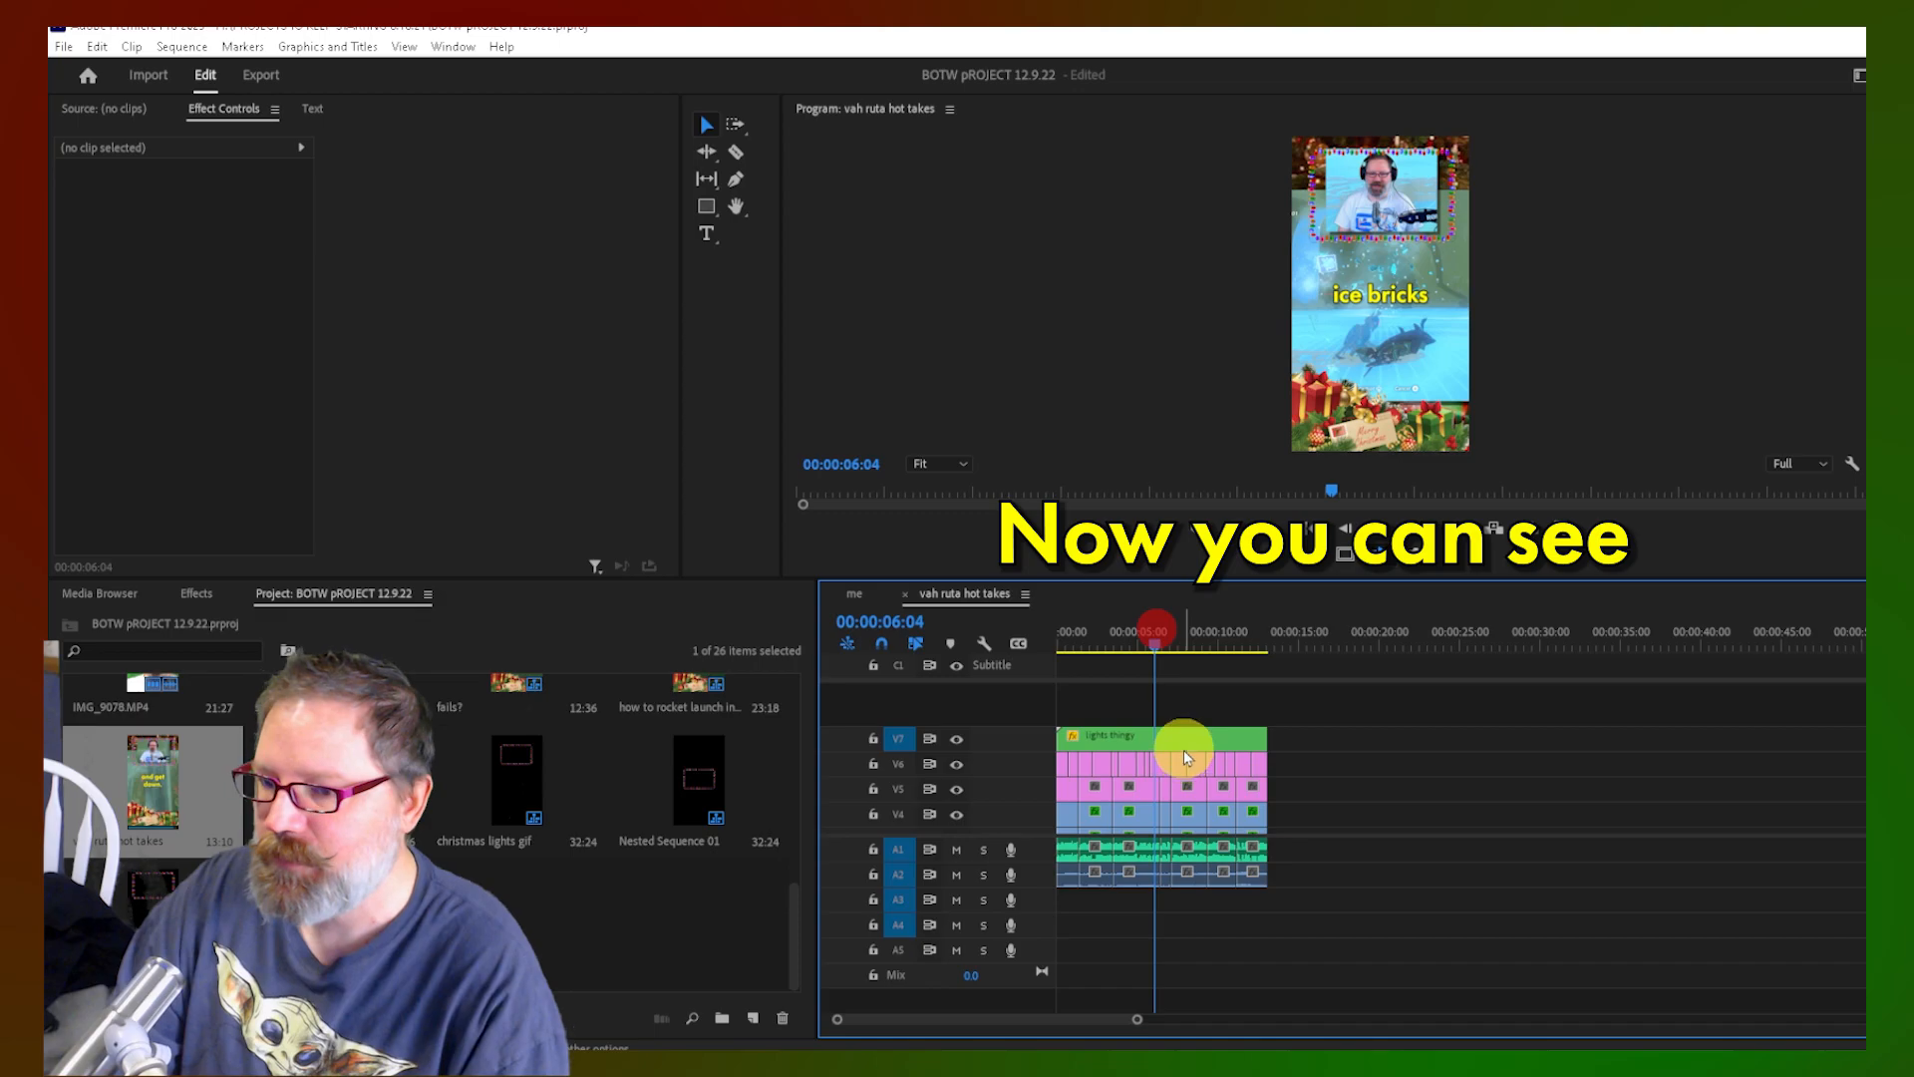
click(1184, 743)
drag(240, 213, 242, 212)
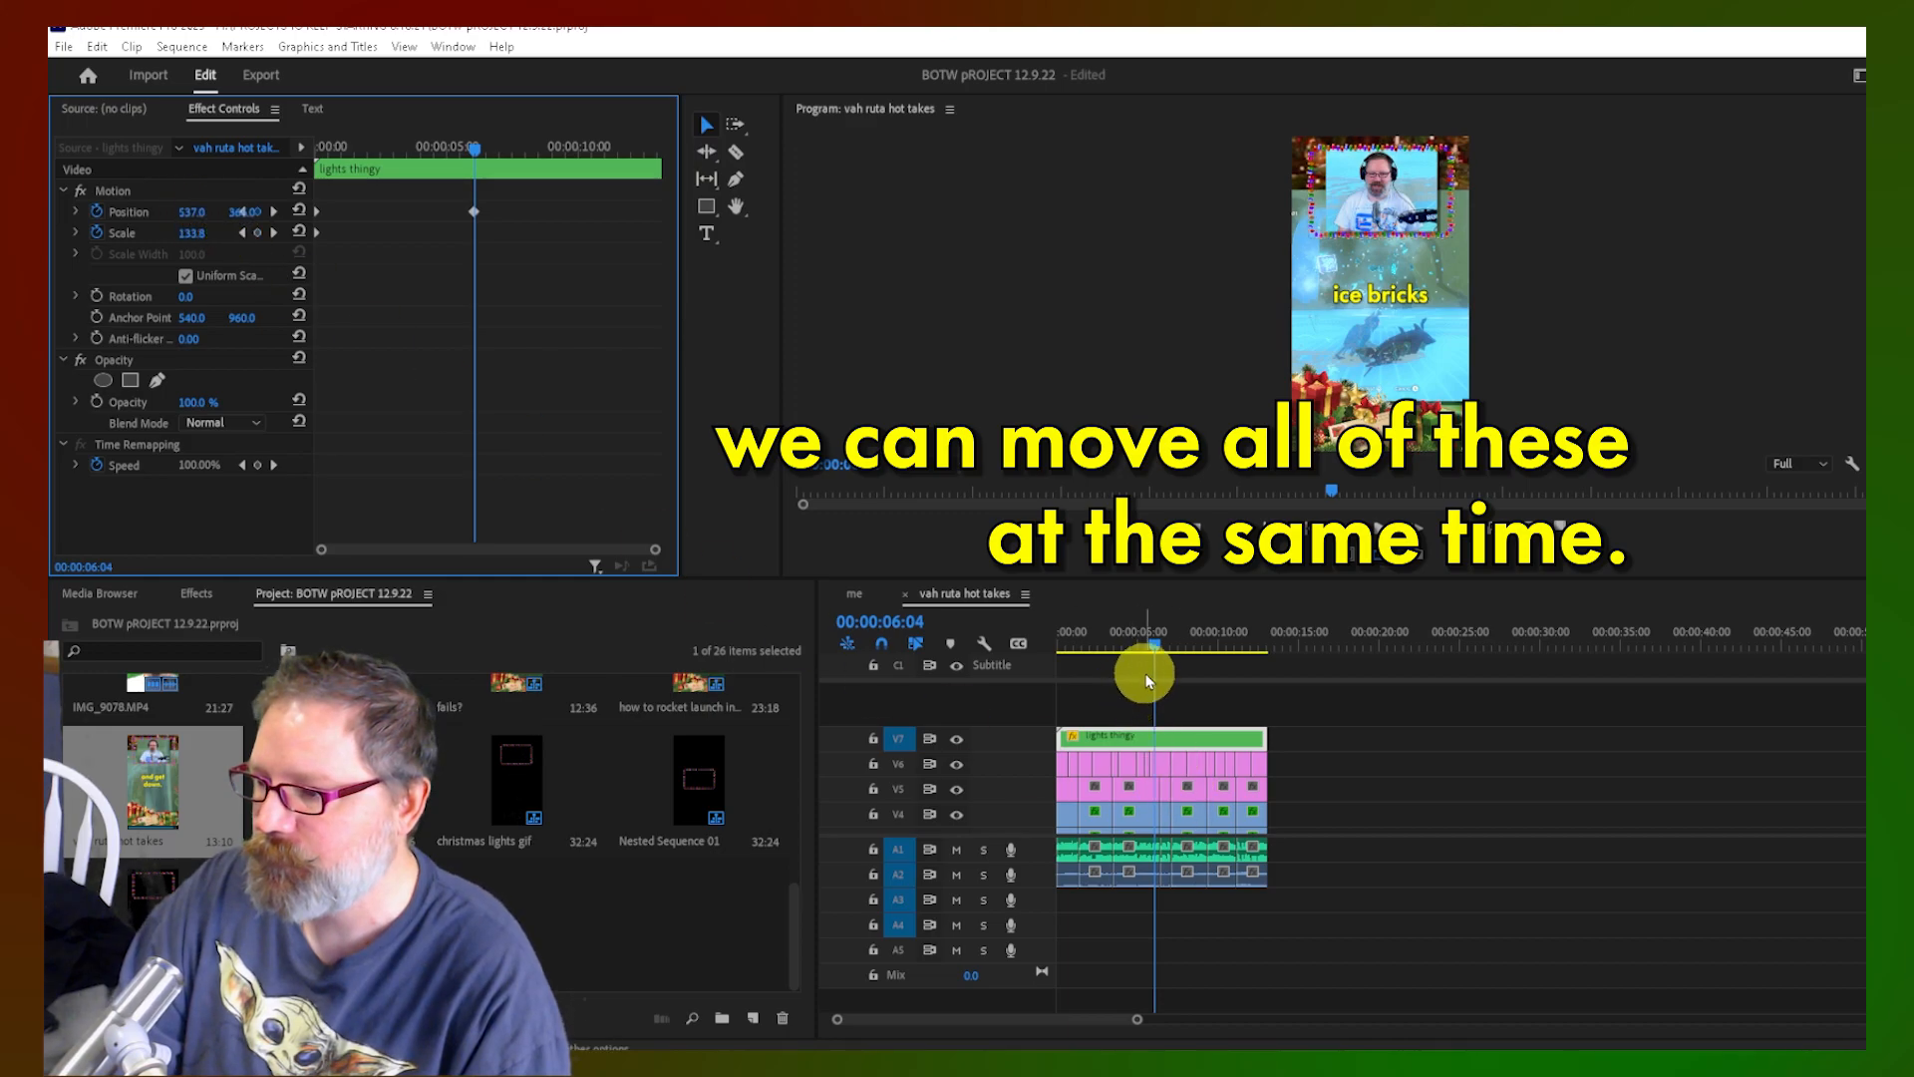
Play the sequence from the start to check the lights frame around the webcam video
drag(1145, 641, 1045, 660)
key(space)
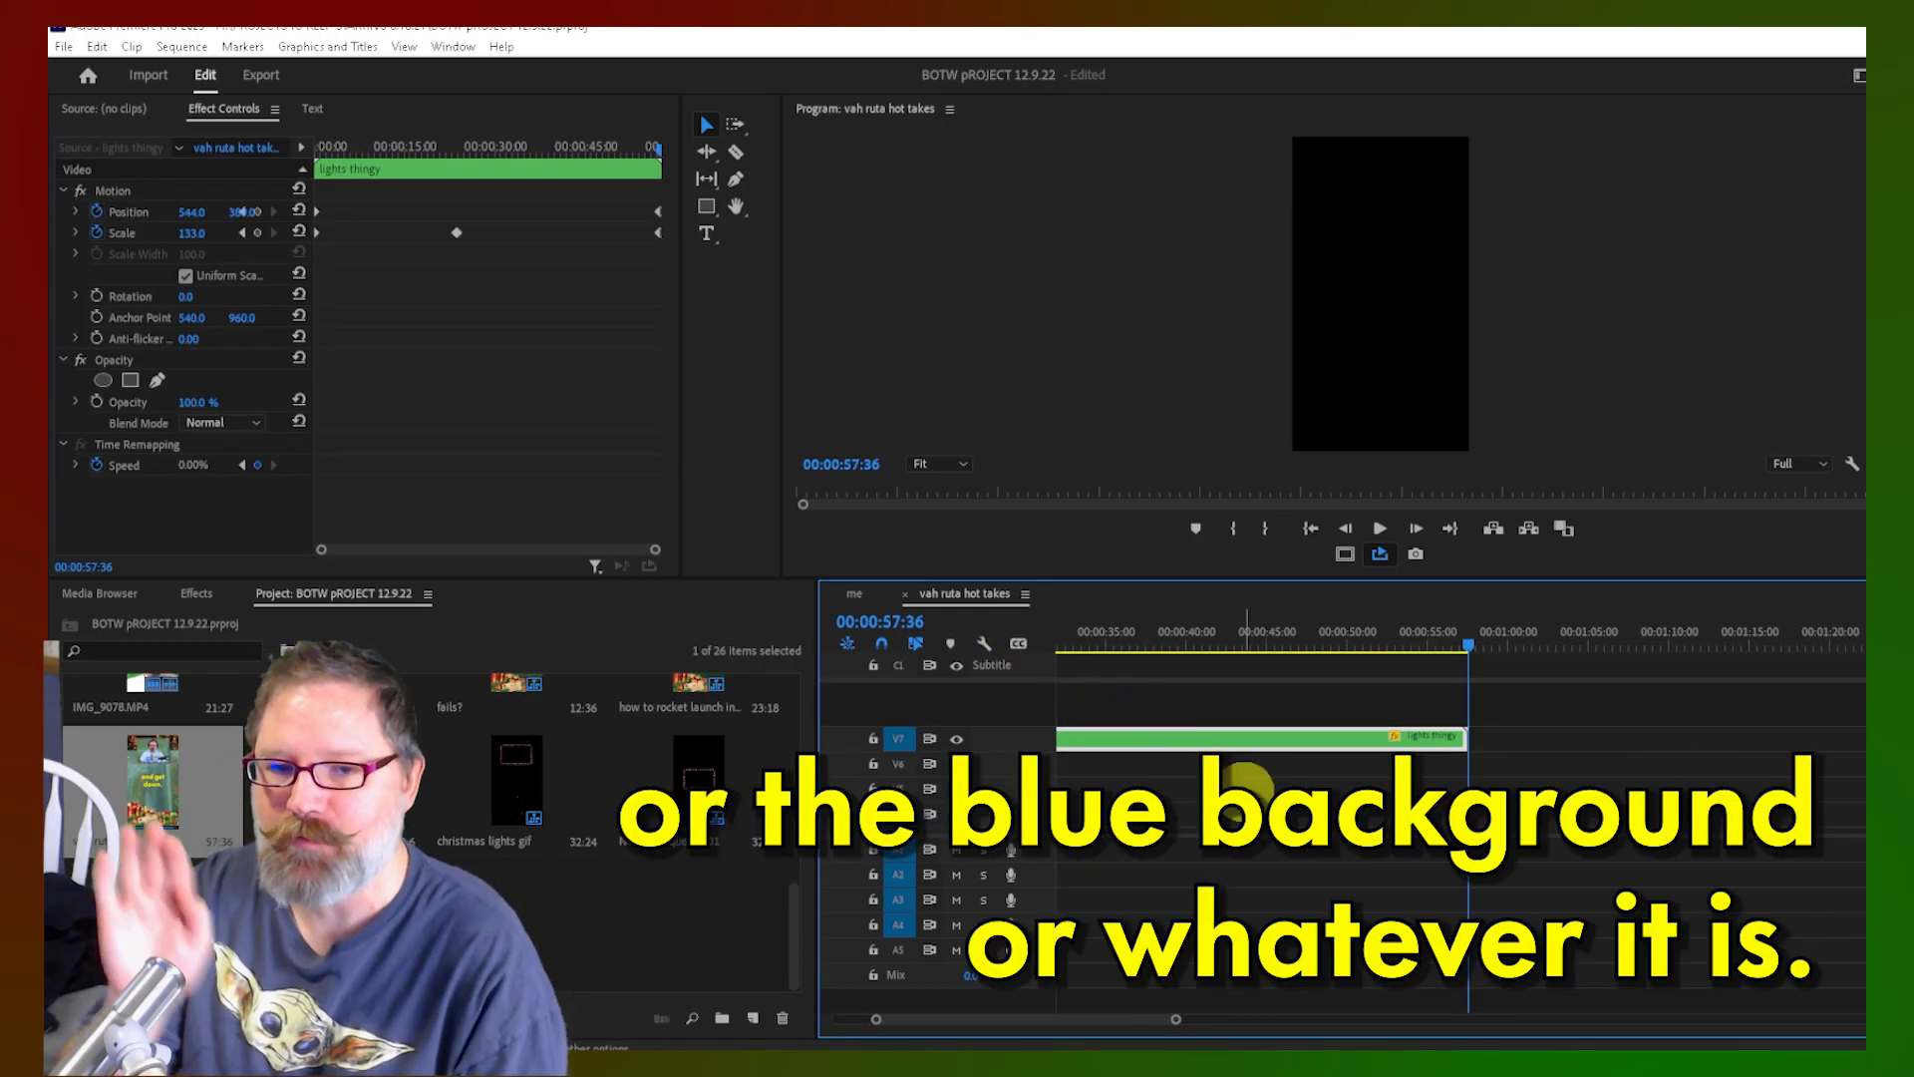
From the sequence start, split the full-length lights thingy nest at the end of the video clips and delete the remainder
click(1316, 529)
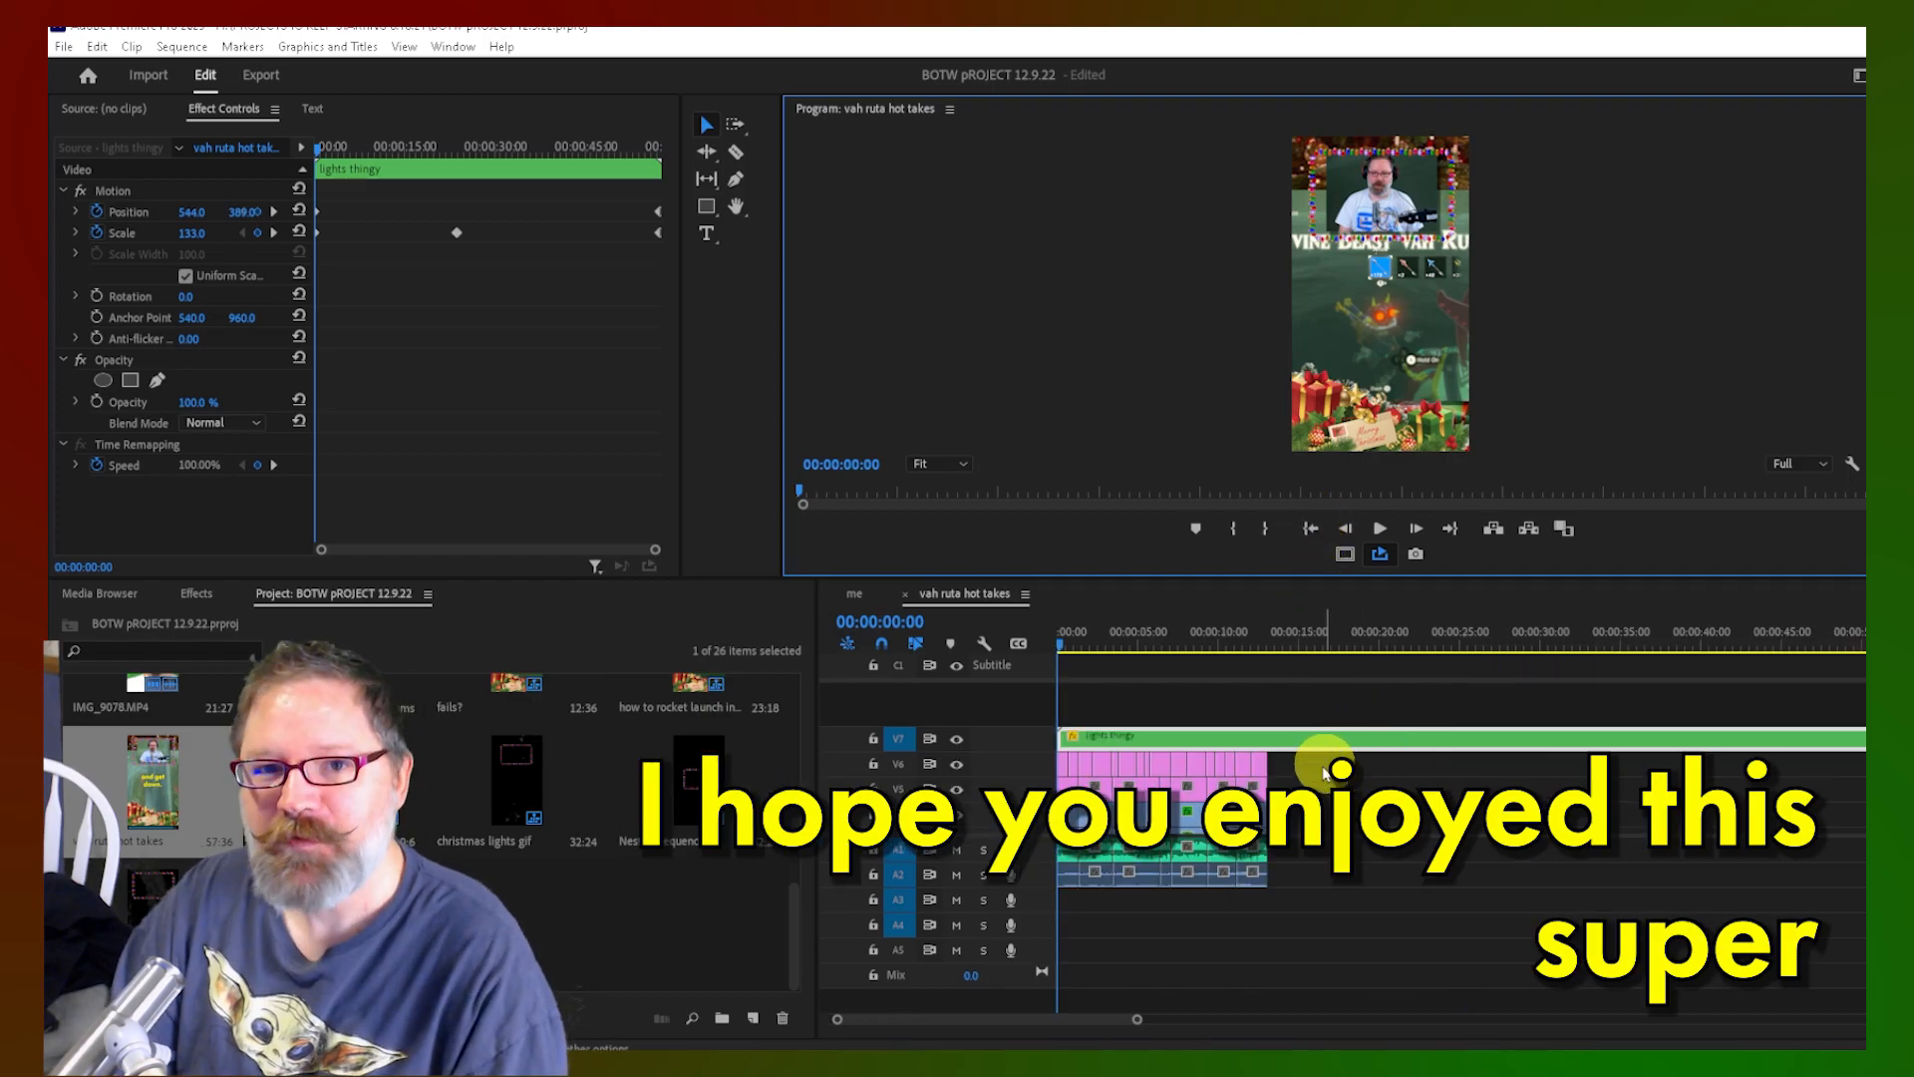
key(c)
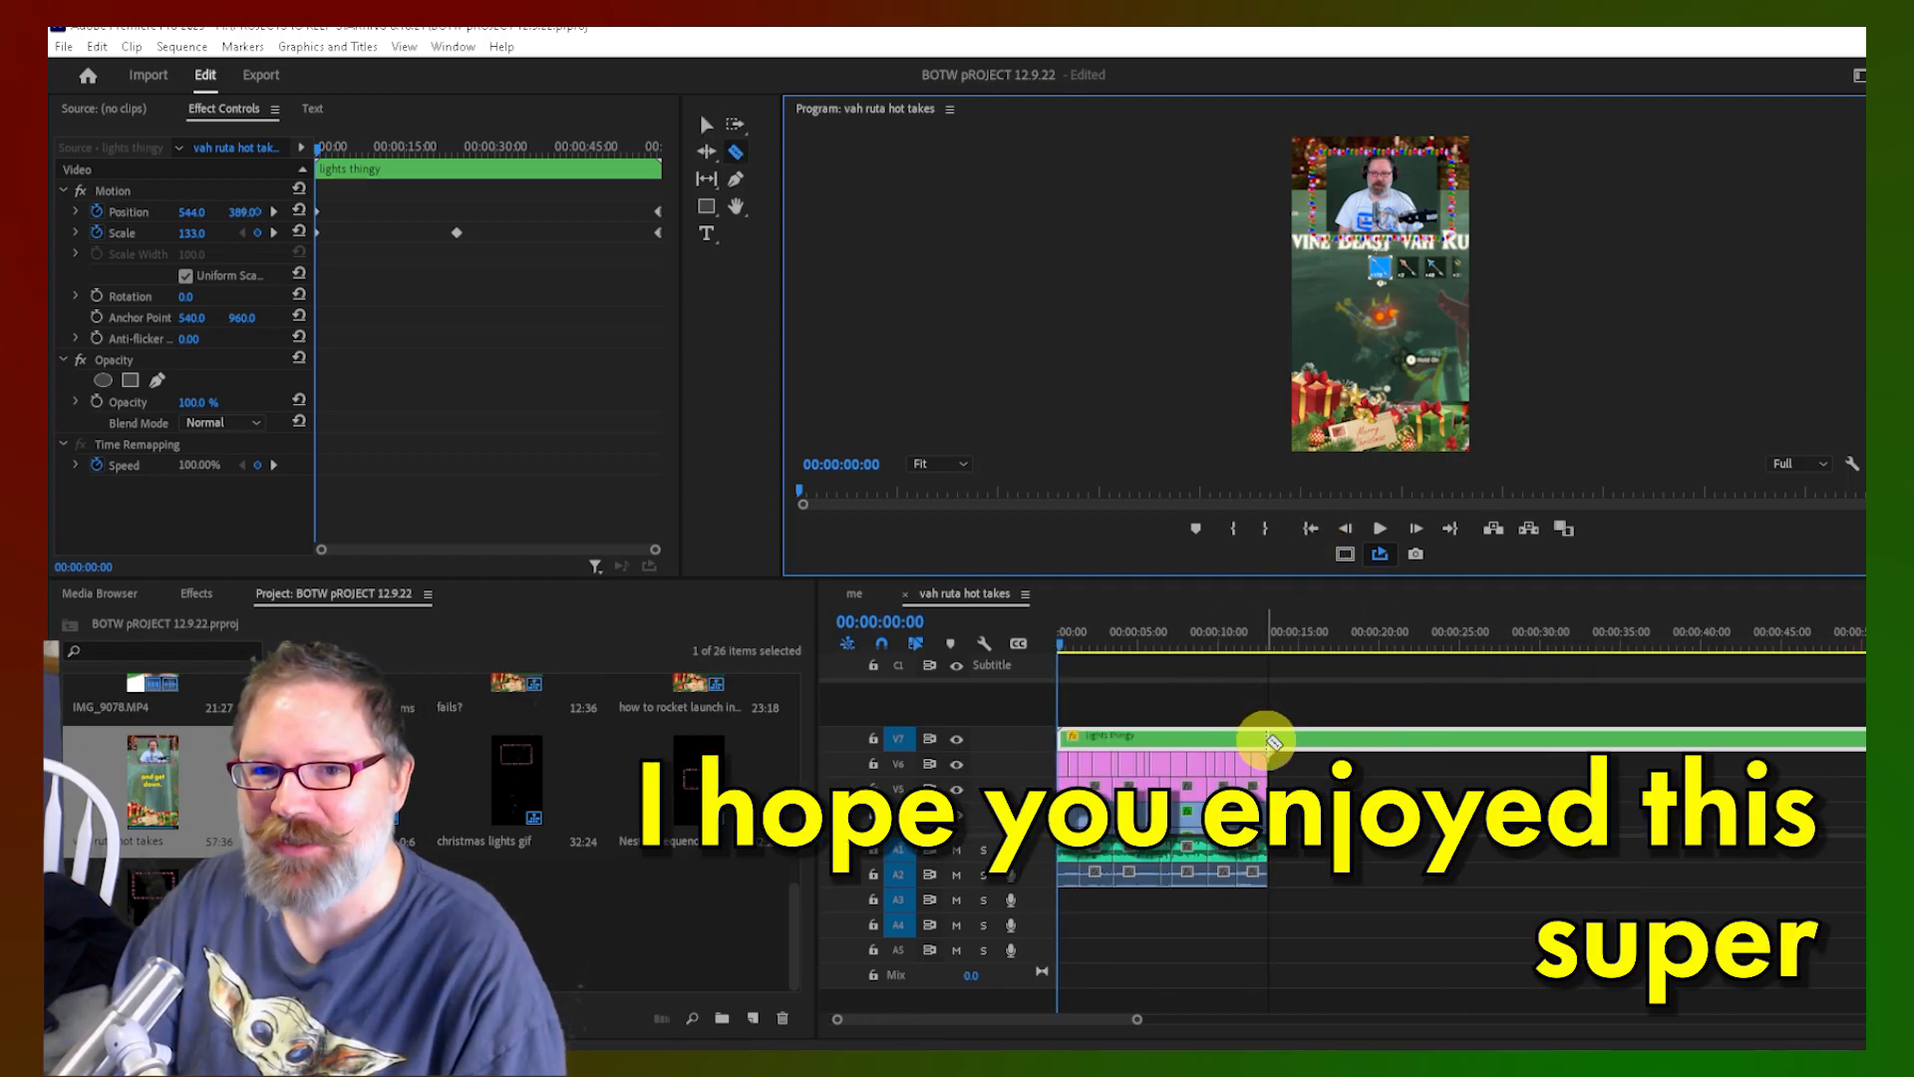
click(1263, 738)
key(v)
click(1346, 743)
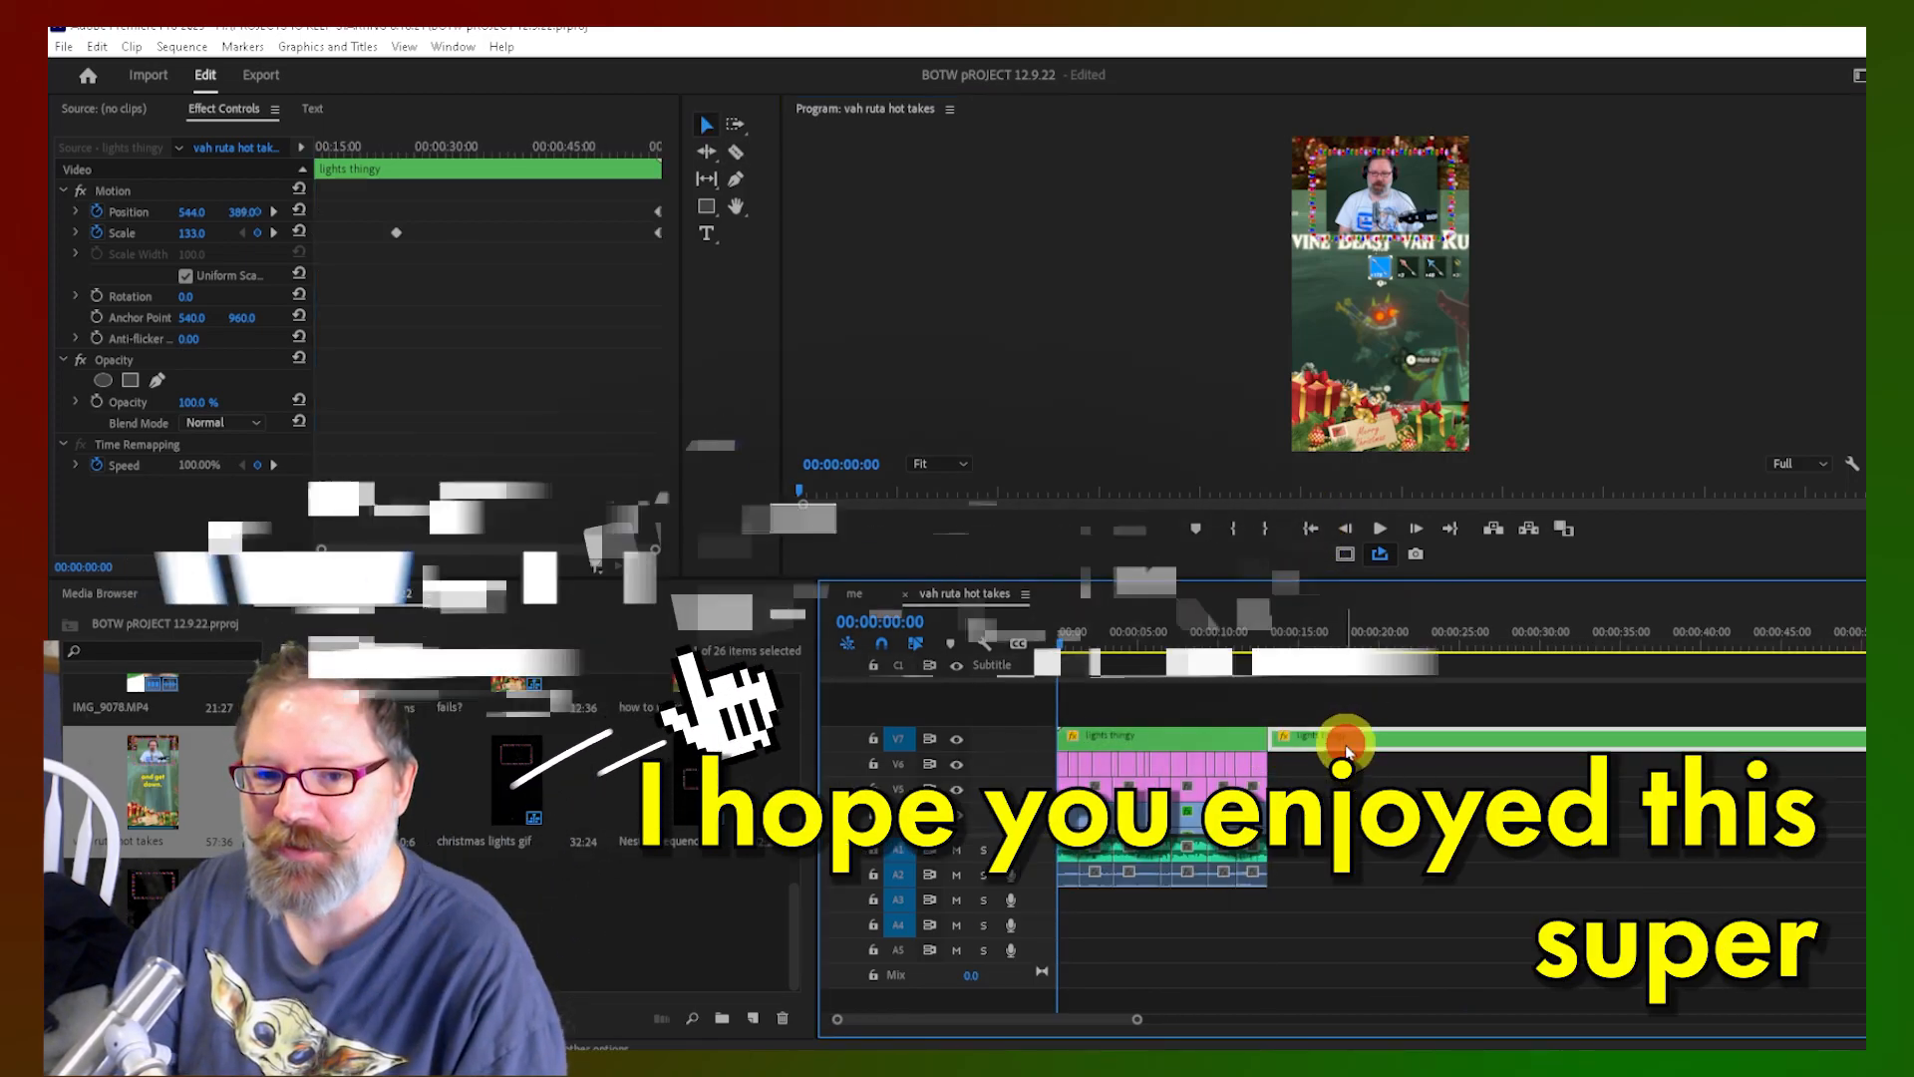
key(Delete)
Move the playhead to 00:00:06:04 and select the trimmed lights thingy nest on V7
click(1156, 638)
click(1182, 746)
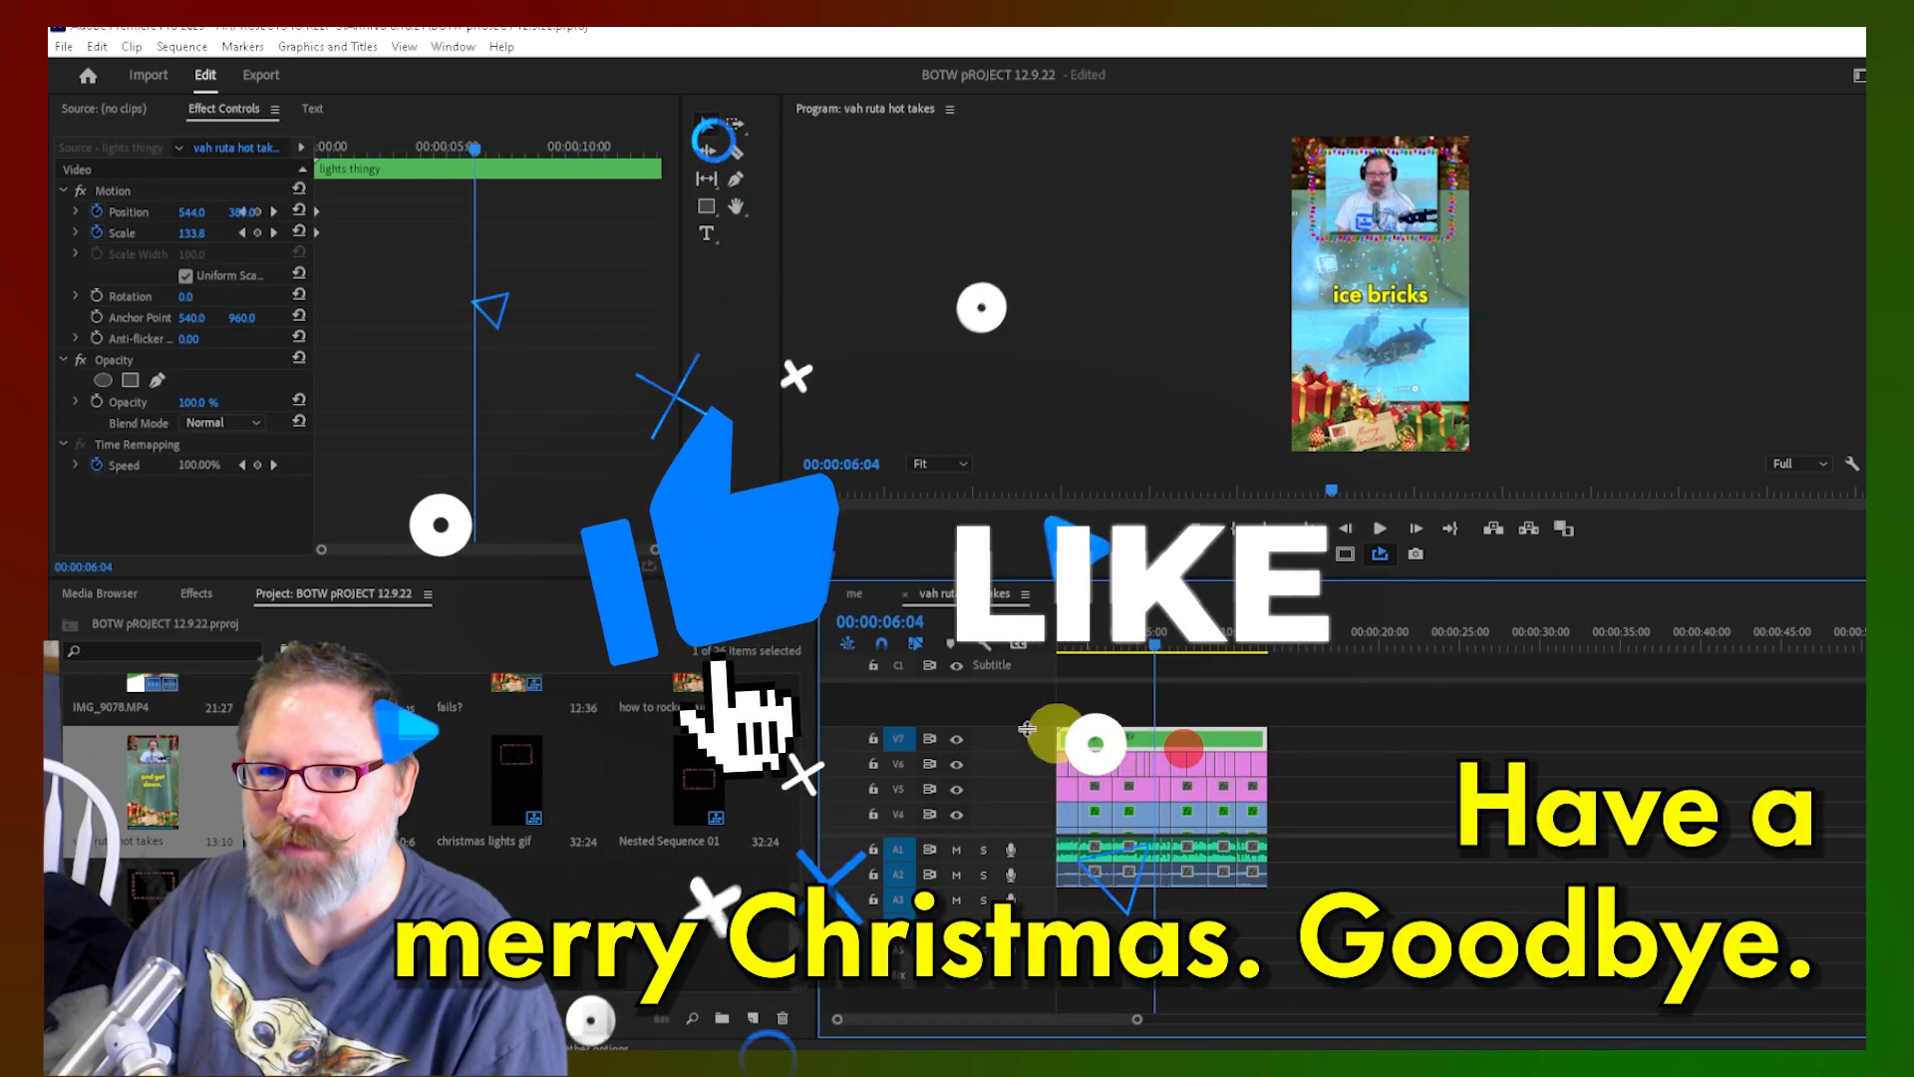